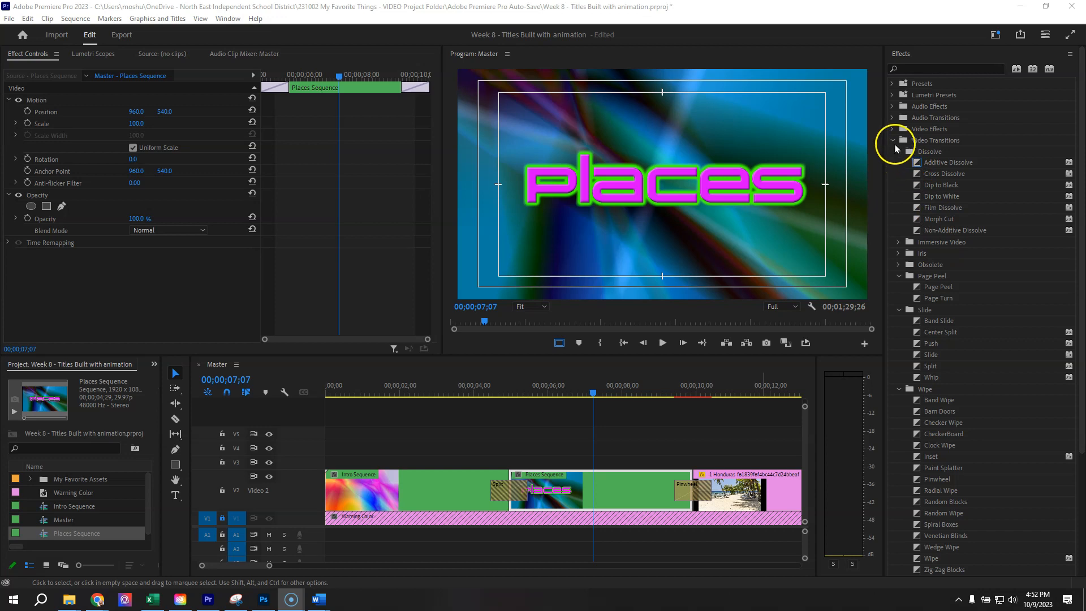
- Collapse the Video Transitions category, expand Video Effects, and open the nested Places Sequence from the Master timeline
left_click(892, 141)
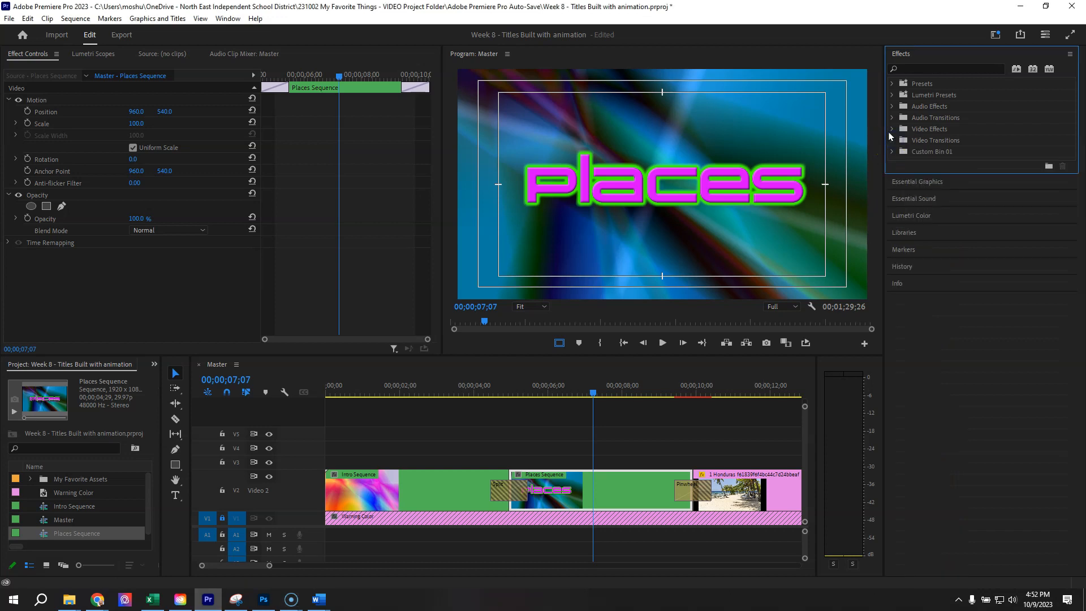
left_click(892, 129)
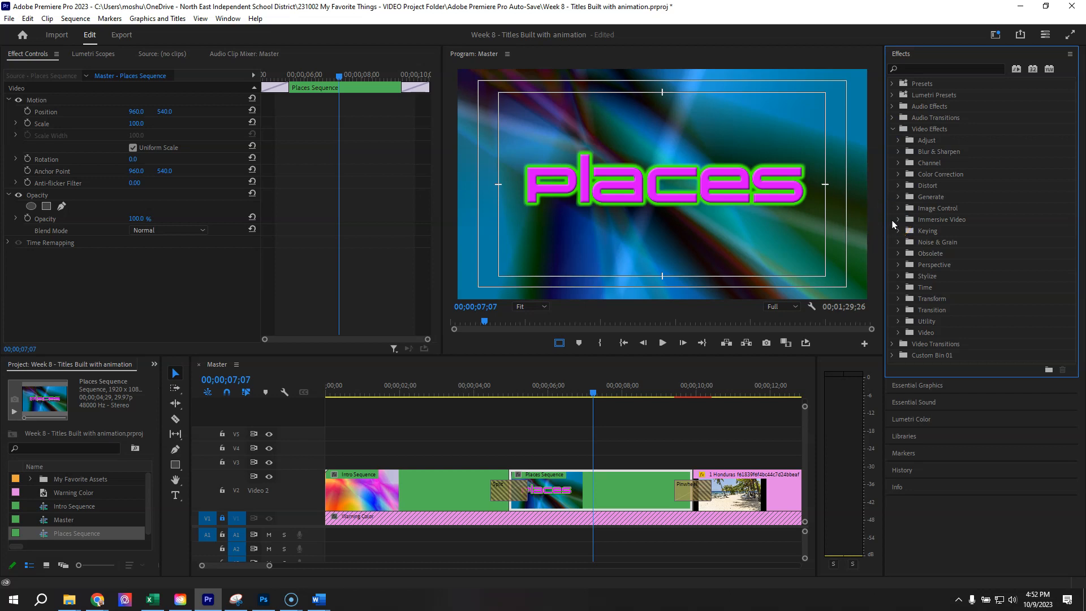
left_click_drag(594, 392, 601, 454)
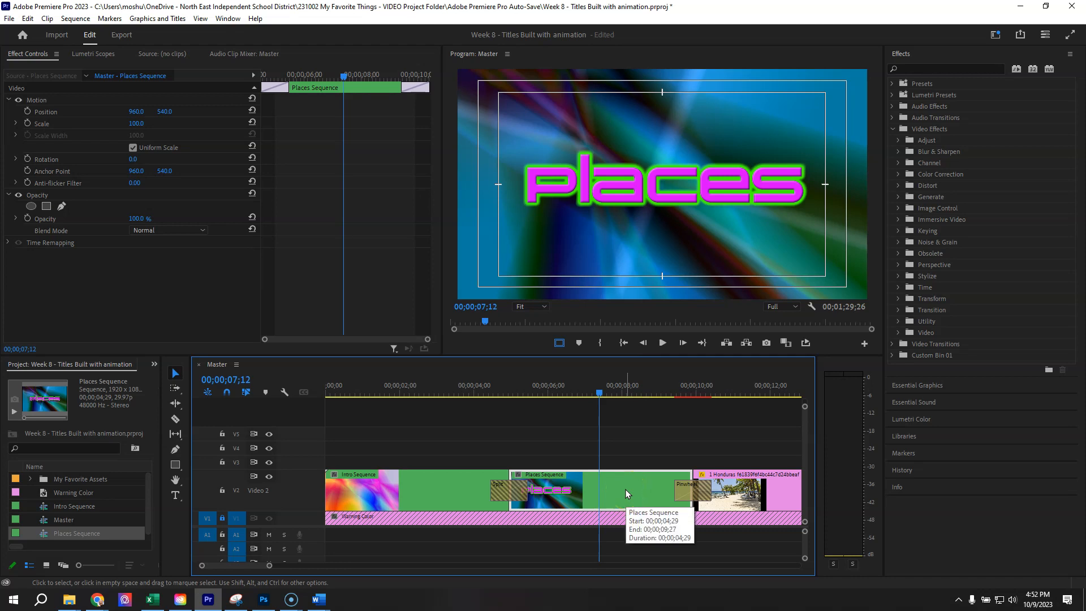
left_click_drag(339, 391, 618, 443)
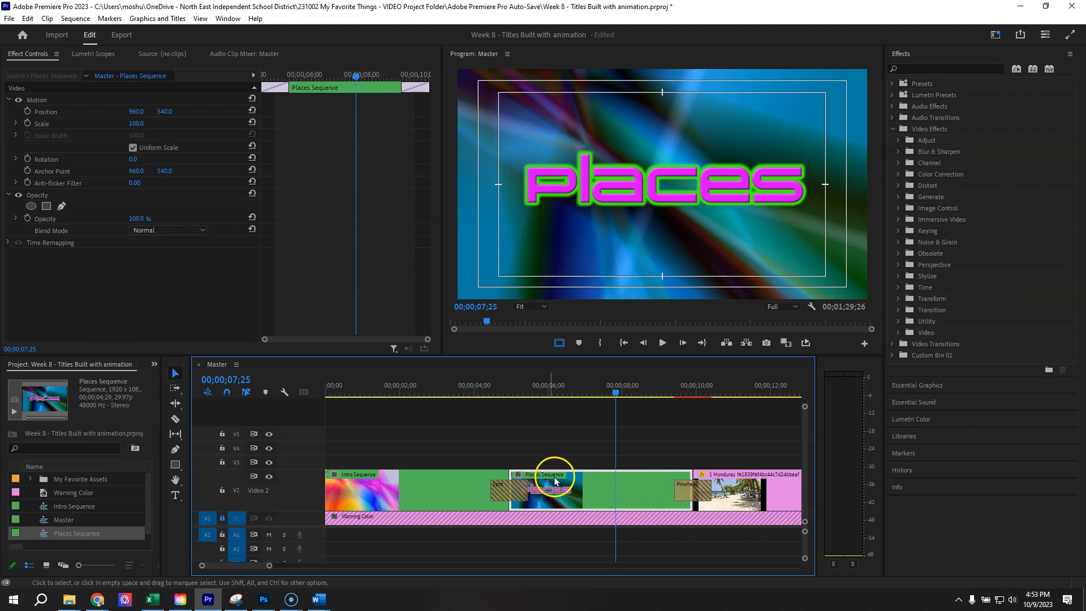
double_click(637, 489)
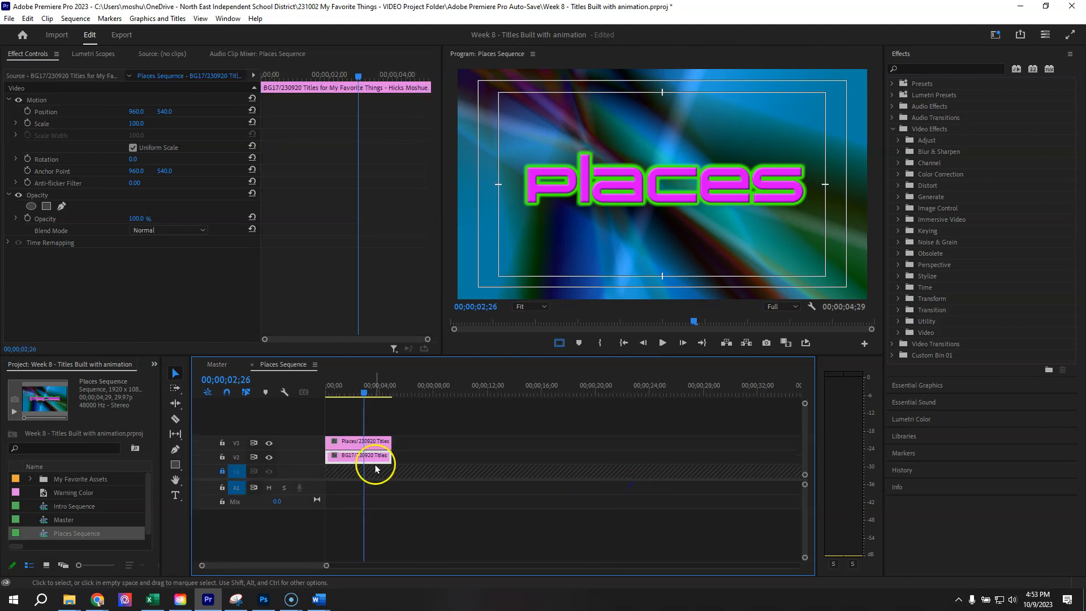
- Apply the Turbulent Displace distort effect to the BG17 background clip, with the playhead at the start of the sequence
left_click(362, 441)
left_click(361, 395)
left_click_drag(361, 394, 325, 401)
left_click(362, 455)
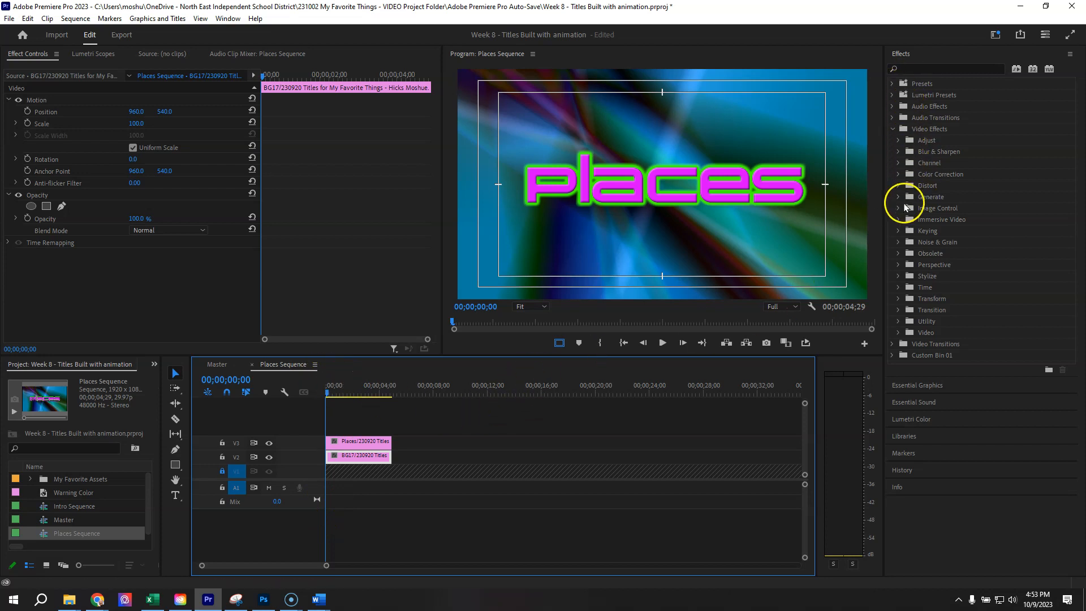
left_click(898, 186)
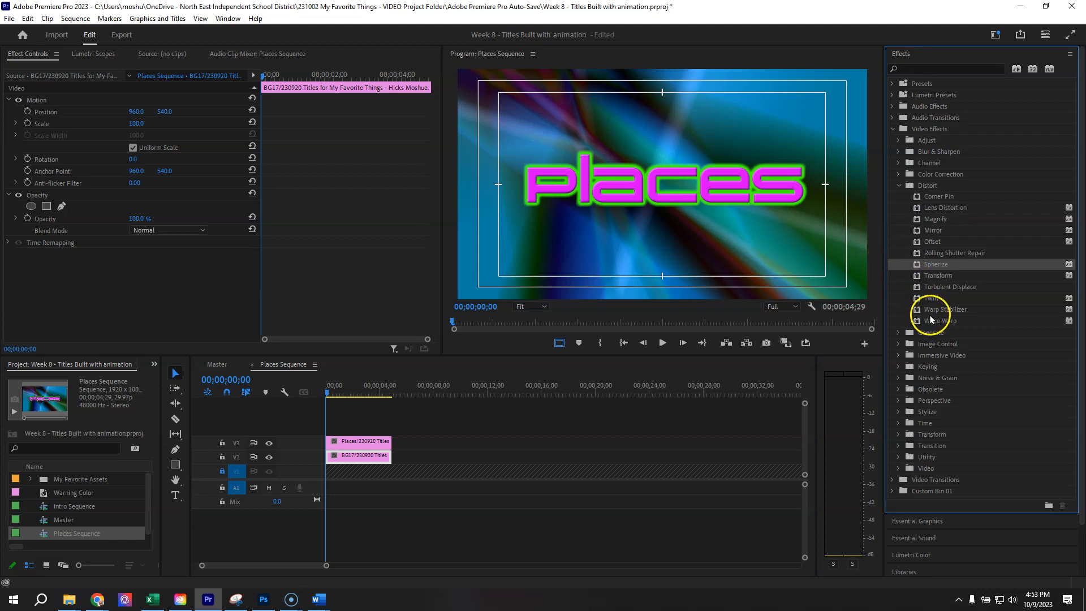
left_click(949, 288)
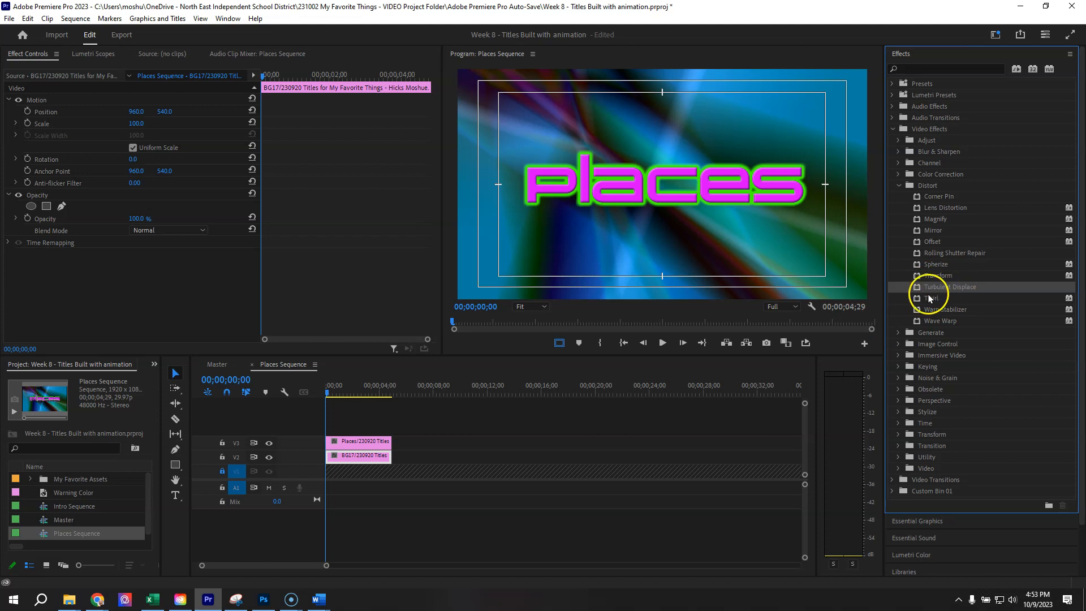
left_click_drag(695, 309, 448, 377)
left_click_drag(369, 419, 345, 459)
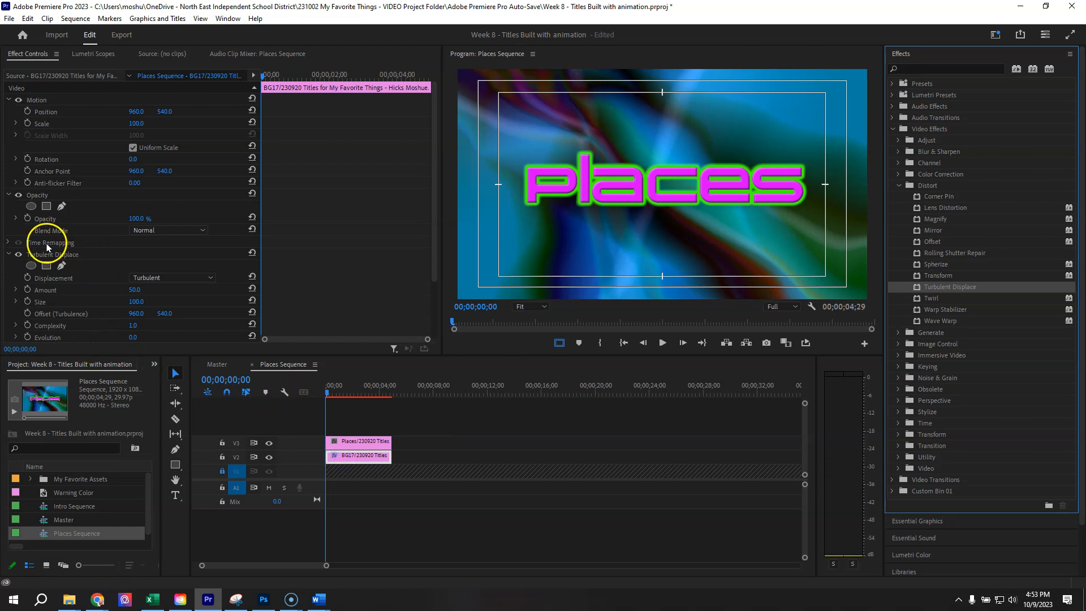
- At 00;00;01;00, turn on keyframing for Turbulent Displace's Displacement, Amount, Size, Offset, Complexity and Evolution
scroll(62, 256, "down", 3)
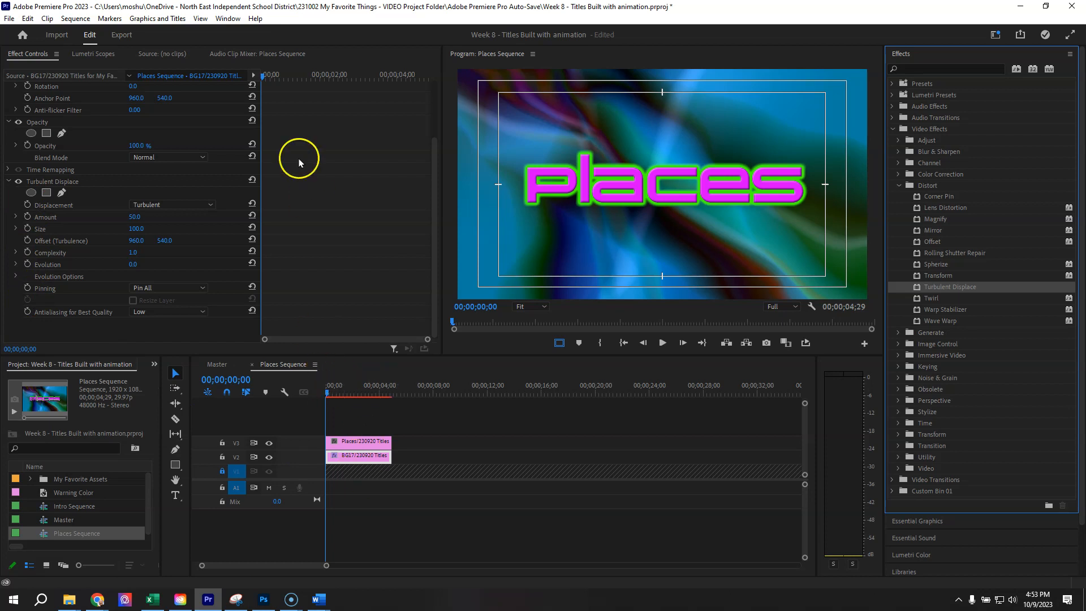
left_click_drag(265, 75, 296, 97)
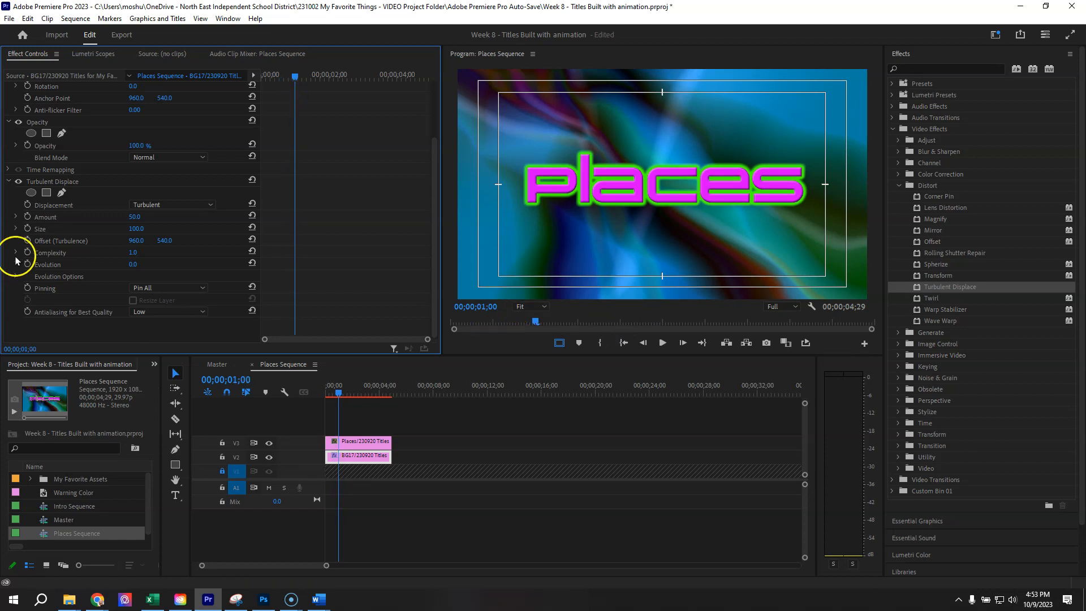
left_click(28, 205)
left_click(28, 217)
left_click(27, 229)
left_click(27, 241)
left_click(27, 252)
left_click(27, 265)
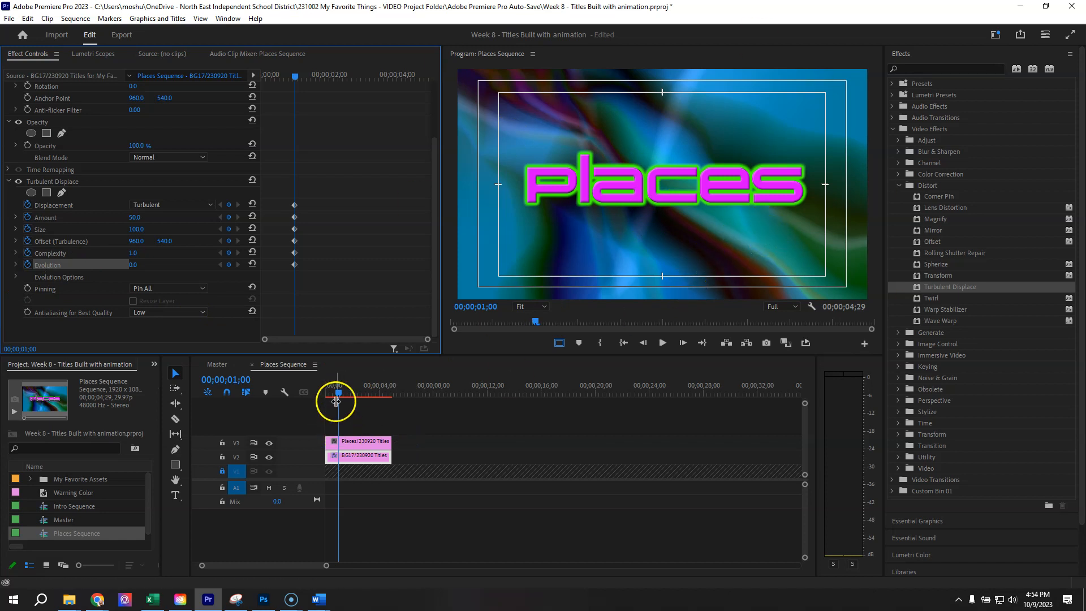
- Set the Turbulent Displace Amount to 564 at 00;00;00;00 and play back the animation
left_click_drag(336, 394, 315, 395)
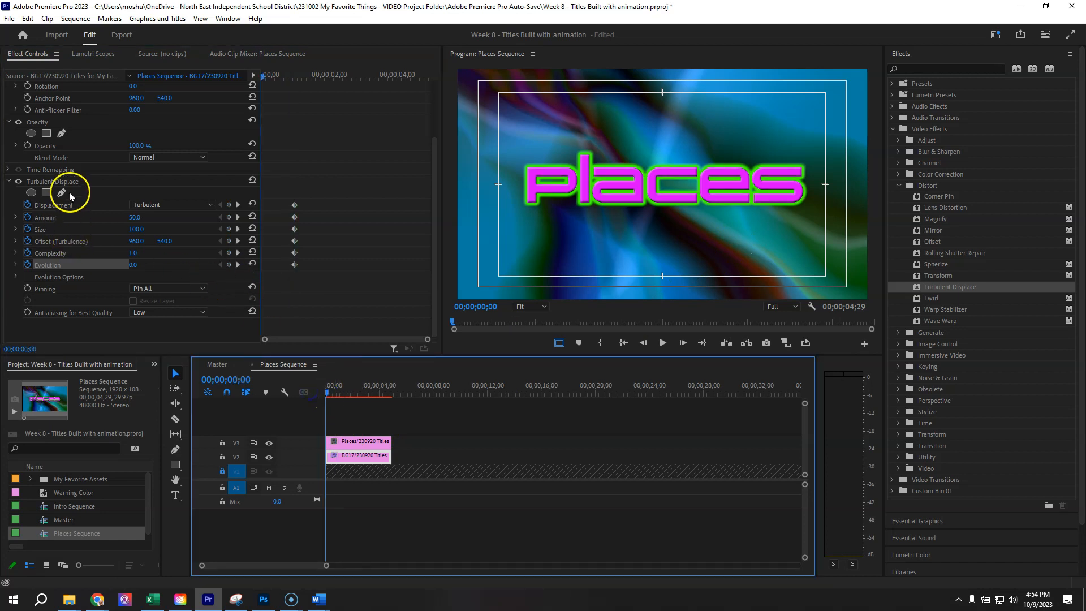
left_click_drag(134, 222, 5, 294)
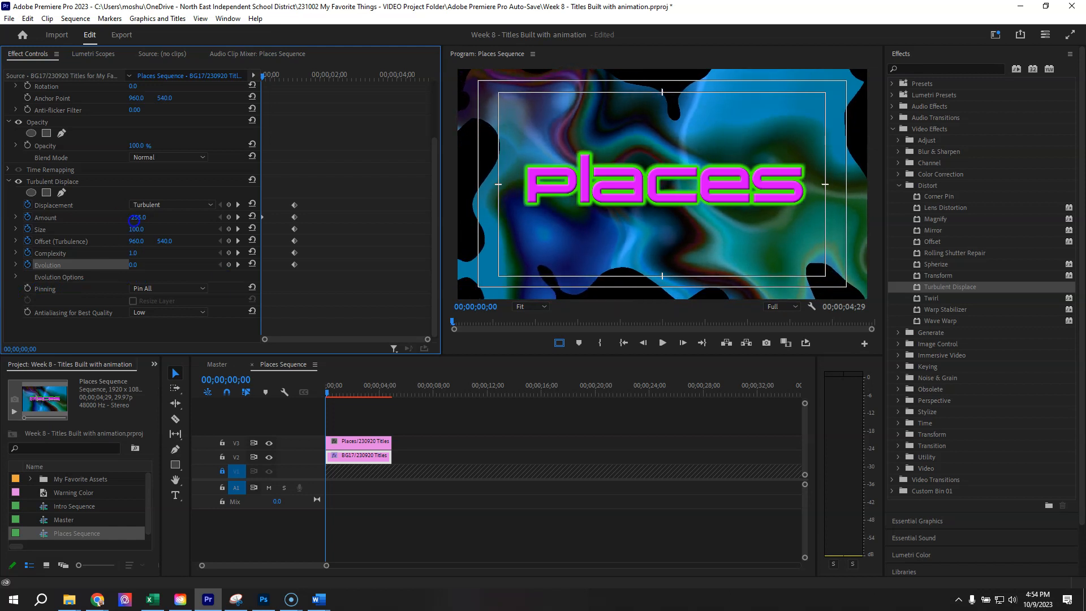
mouse_move(132, 221)
left_mouse_down()
mouse_move(761, 335)
mouse_move(861, 369)
mouse_move(644, 379)
left_mouse_up()
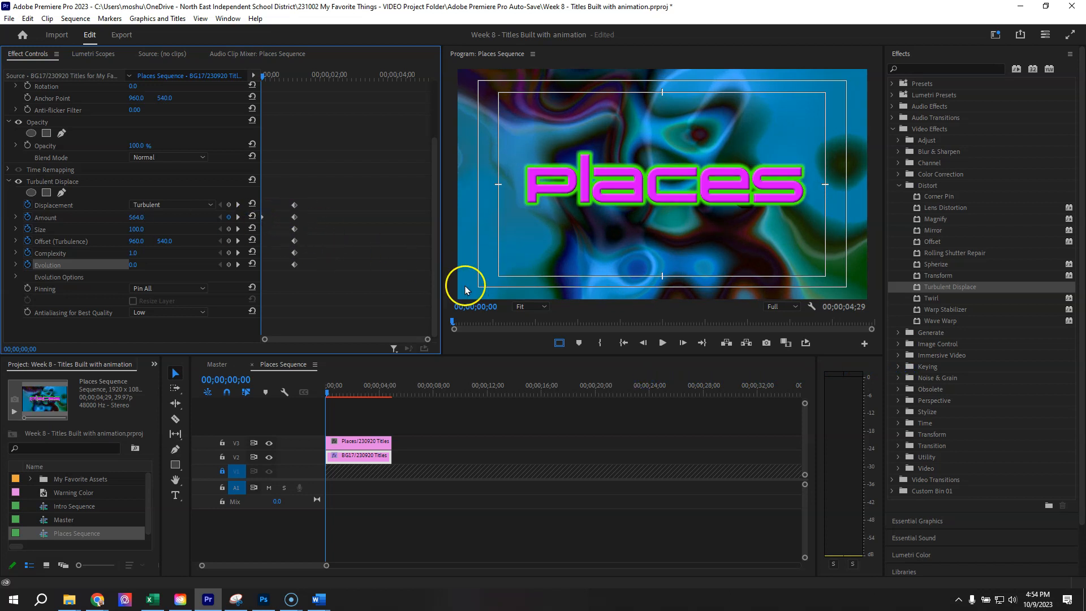
key("space")
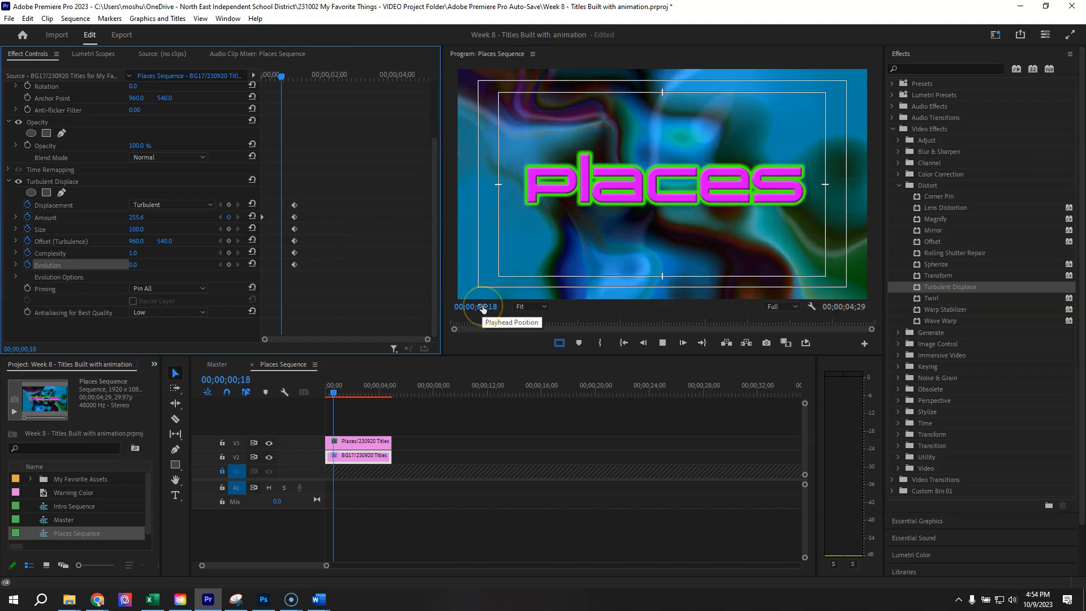
key("space")
- Move the one-second Turbulent Displace keyframes to 00;00;03;19 to lengthen the distortion, and preview the timing
left_click_drag(306, 77, 379, 261)
left_click_drag(348, 77, 199, 99)
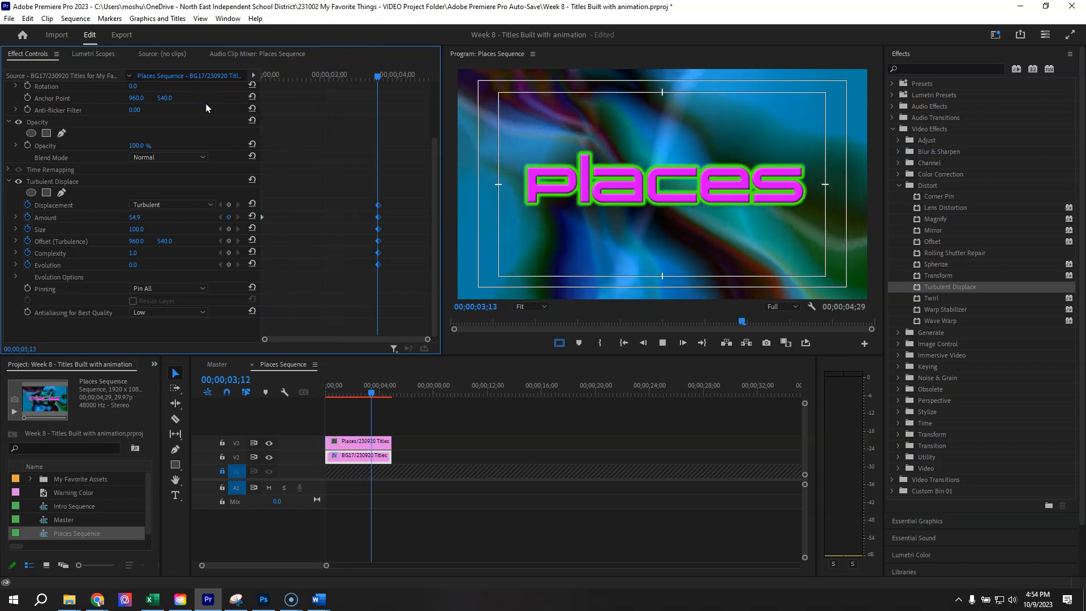
key("space")
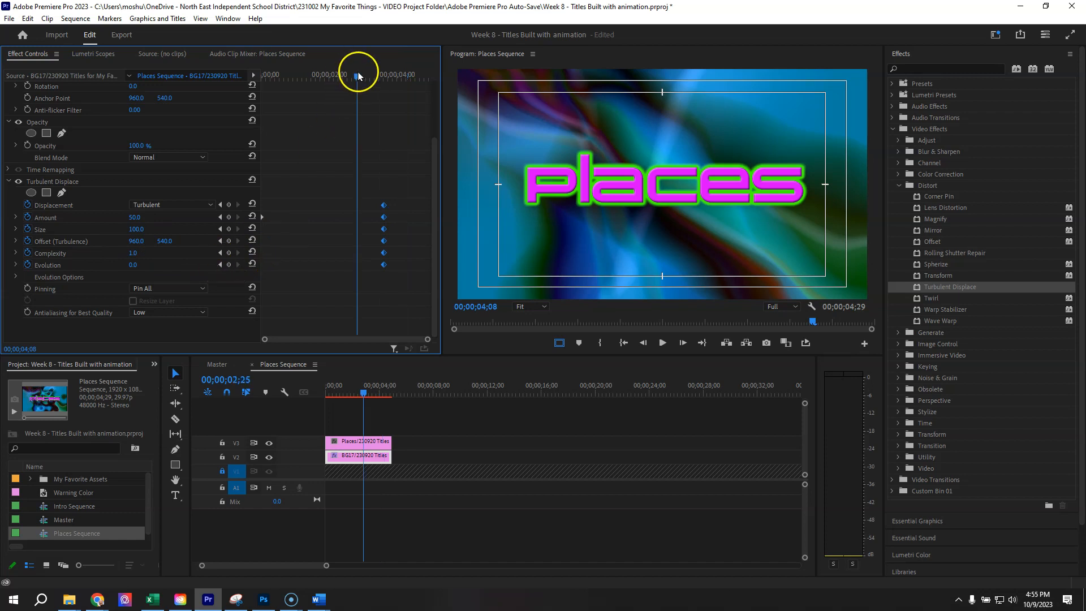
- Set the Turbulent Displace Size to 23 at the start of the clip and preview the animation
left_click_drag(358, 76, 149, 90)
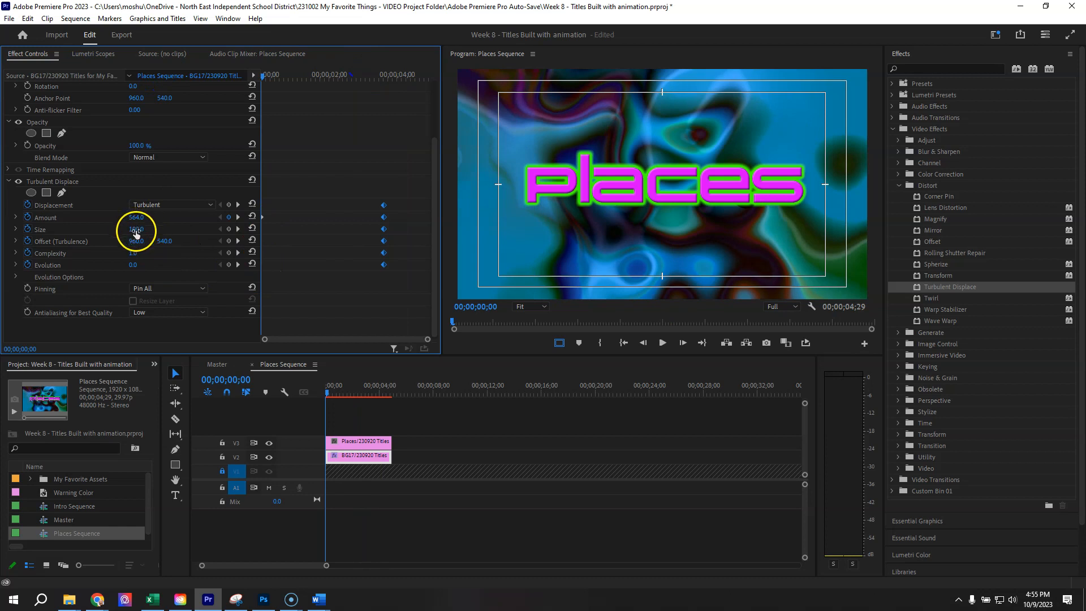
left_click_drag(142, 230, 261, 311)
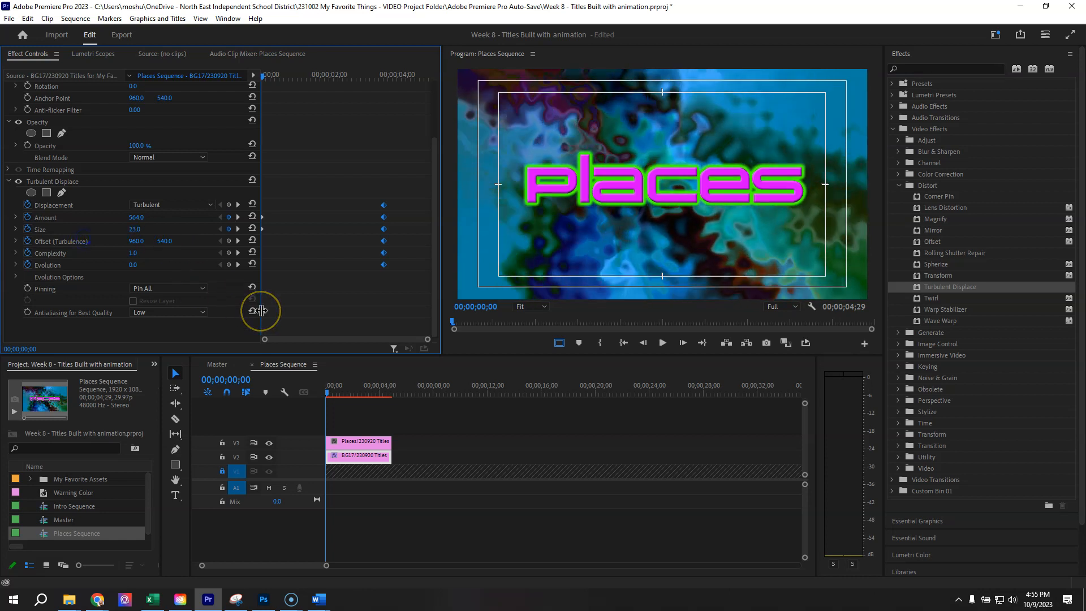
key("space")
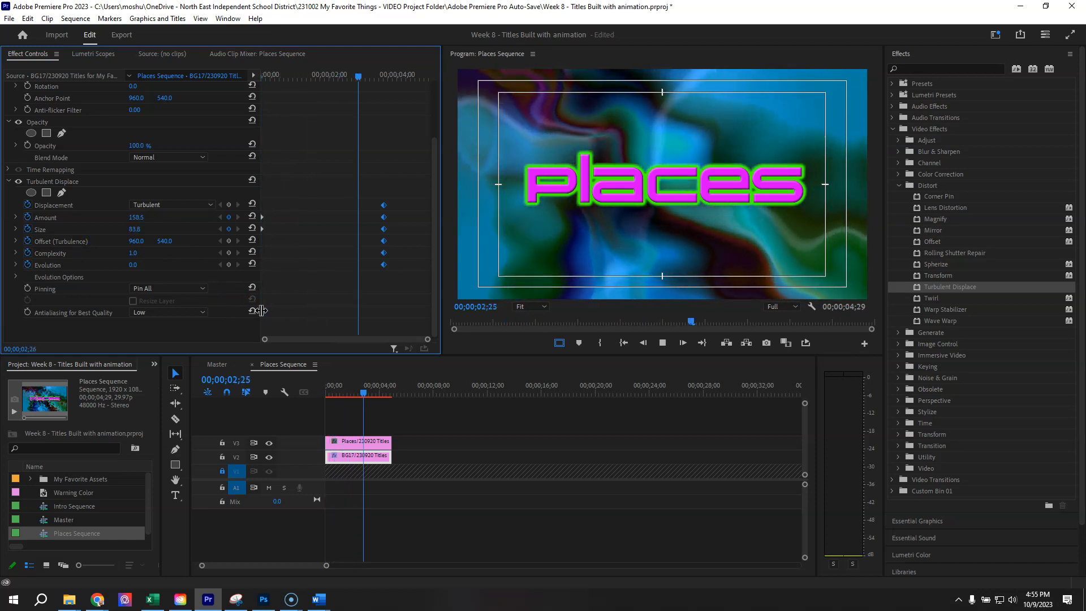
key("space")
- Set the Turbulent Displace Complexity to 8 at the start of the clip and preview the animation
left_click_drag(304, 77, 211, 98)
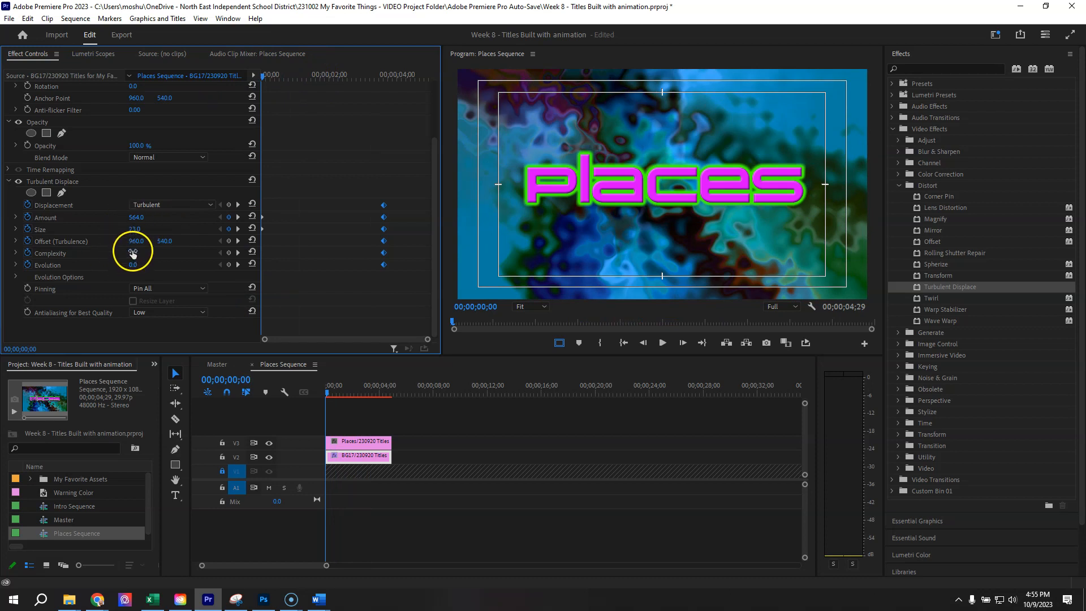
left_click_drag(150, 253, 200, 260)
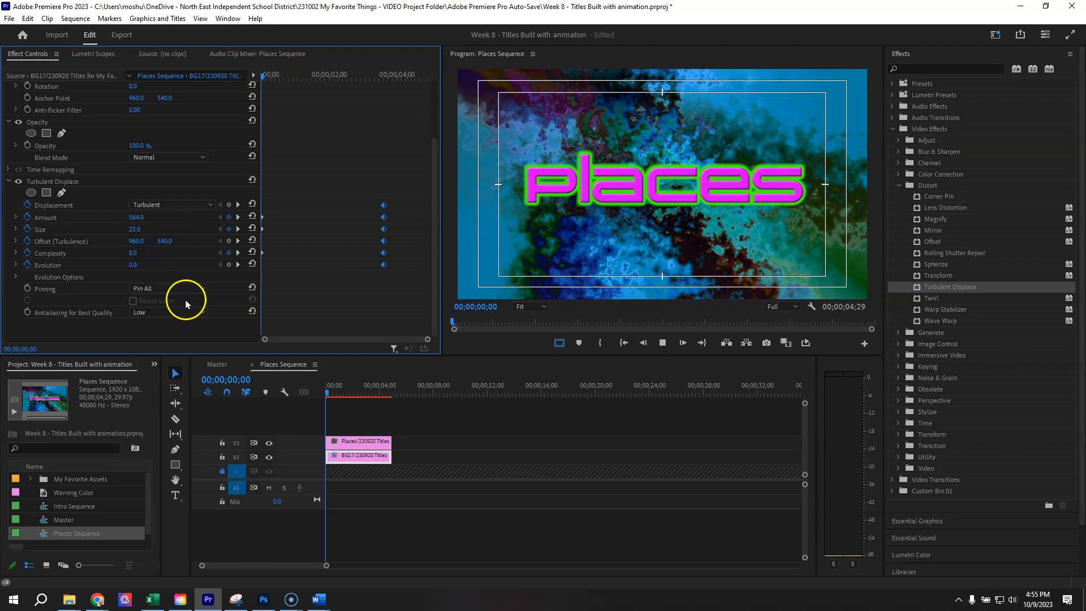
key("space")
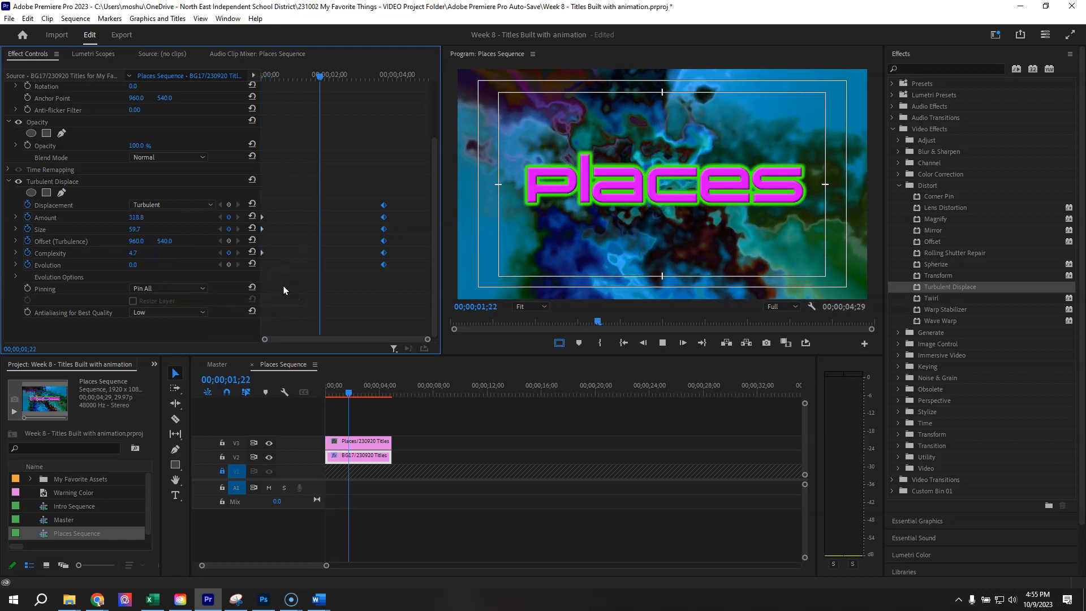
key("space")
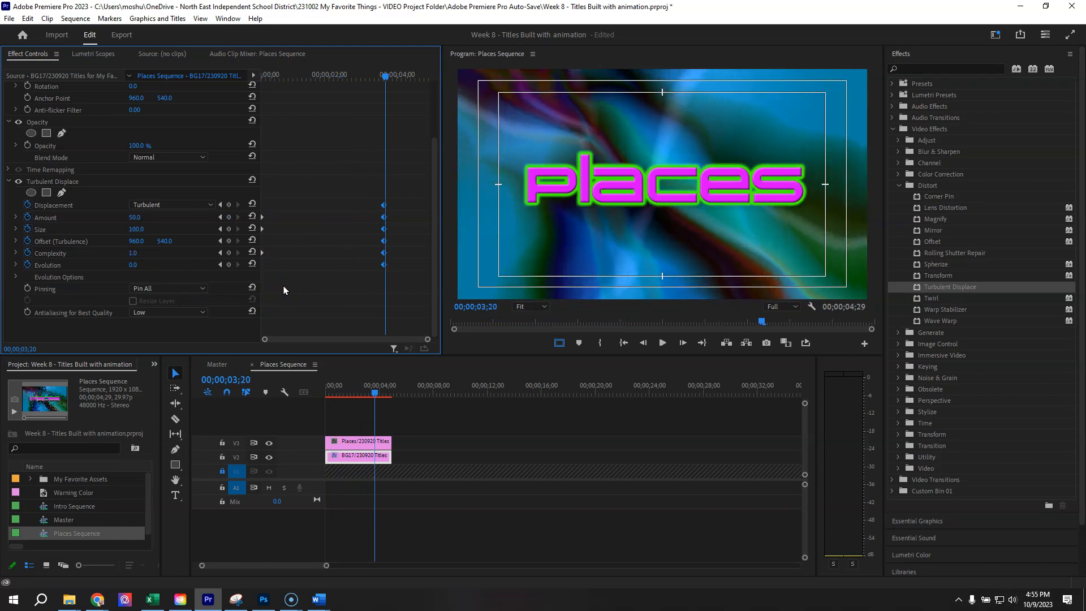
left_click_drag(340, 77, 211, 93)
key("space")
key("space")
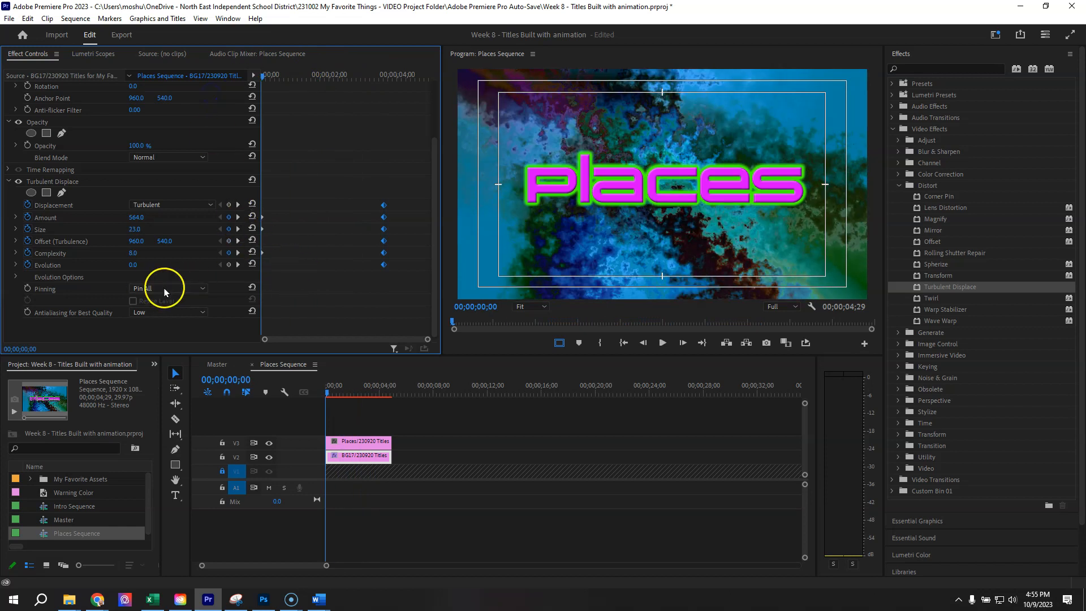
- Remove the Complexity keyframe at 00;00;03;19 and replay the sequence from the start
left_click(237, 252)
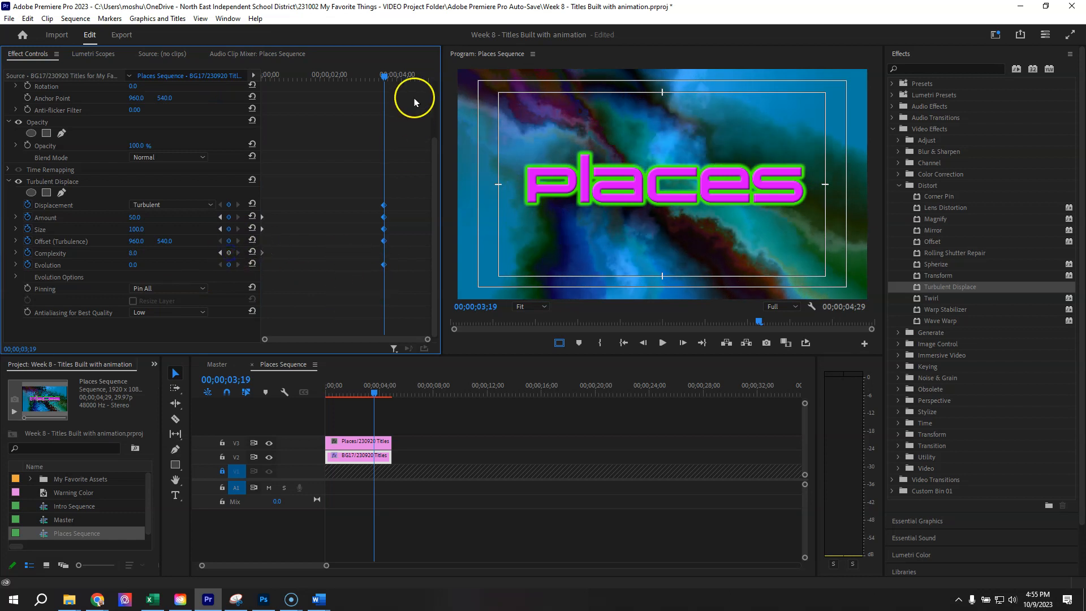
left_click_drag(384, 75, 261, 95)
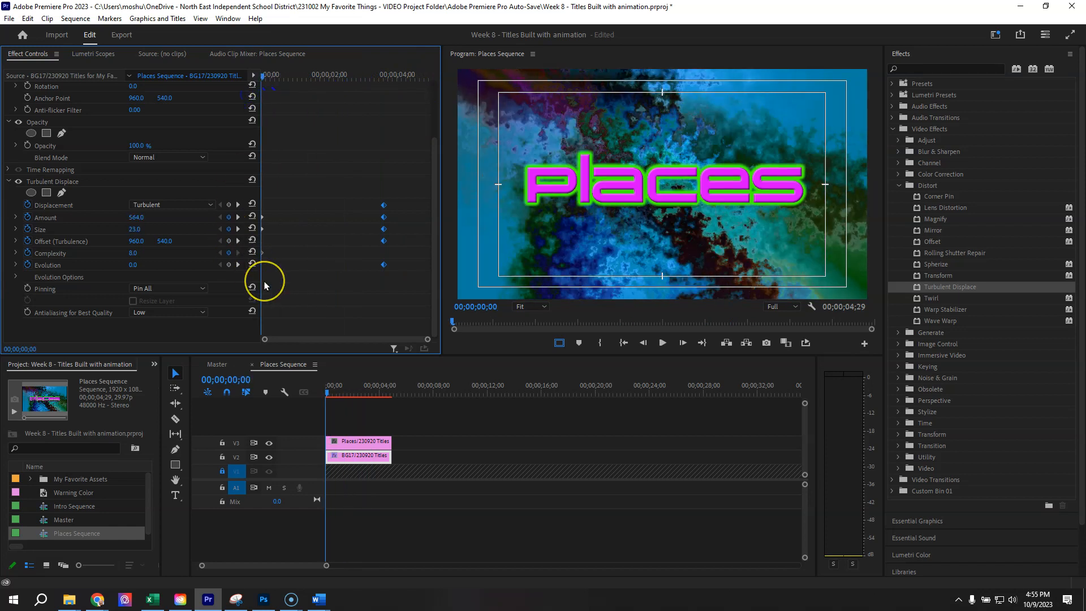
key("space")
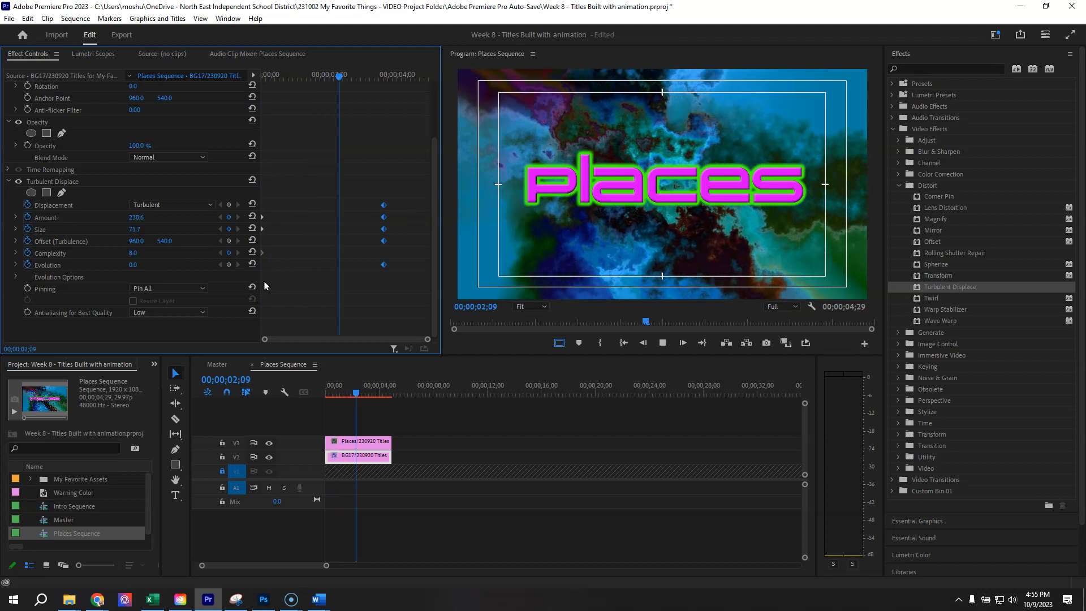
key("space")
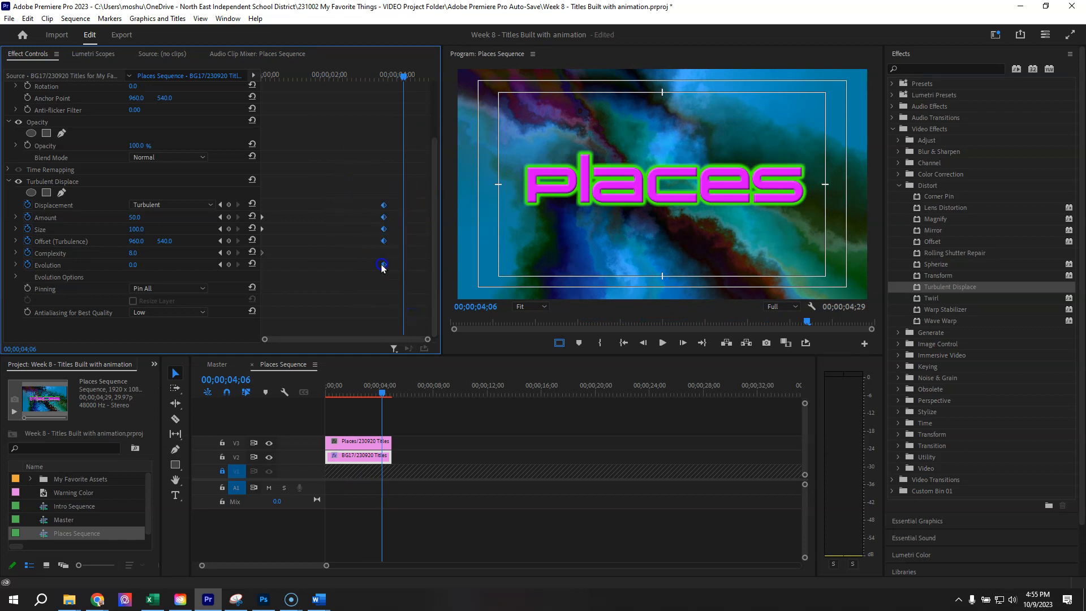
- Move the remaining ending Turbulent Displace keyframes to the end of the background clip and play the sequence through
left_click(404, 349)
left_click_drag(403, 77, 243, 100)
key("space")
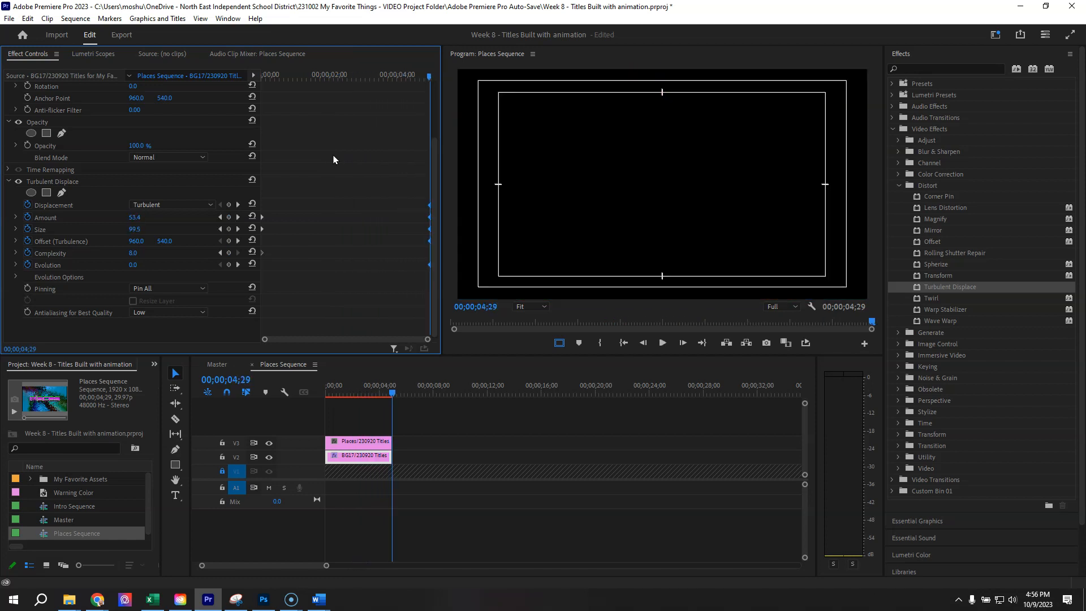
left_click_drag(374, 75, 192, 121)
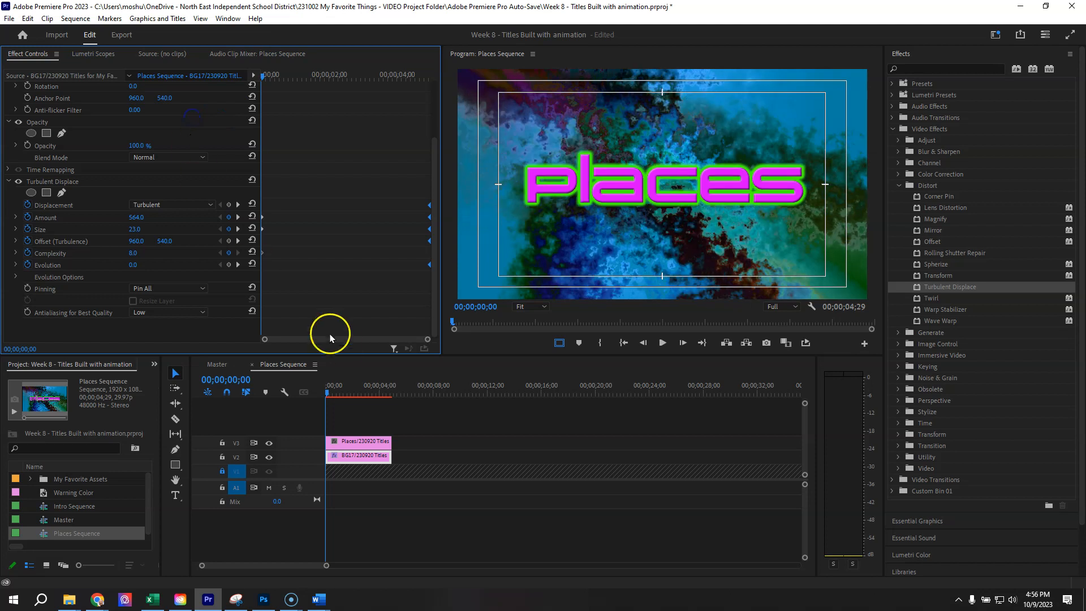
- Apply the Spherize distort effect to the Places title clip above the background
left_click(365, 443)
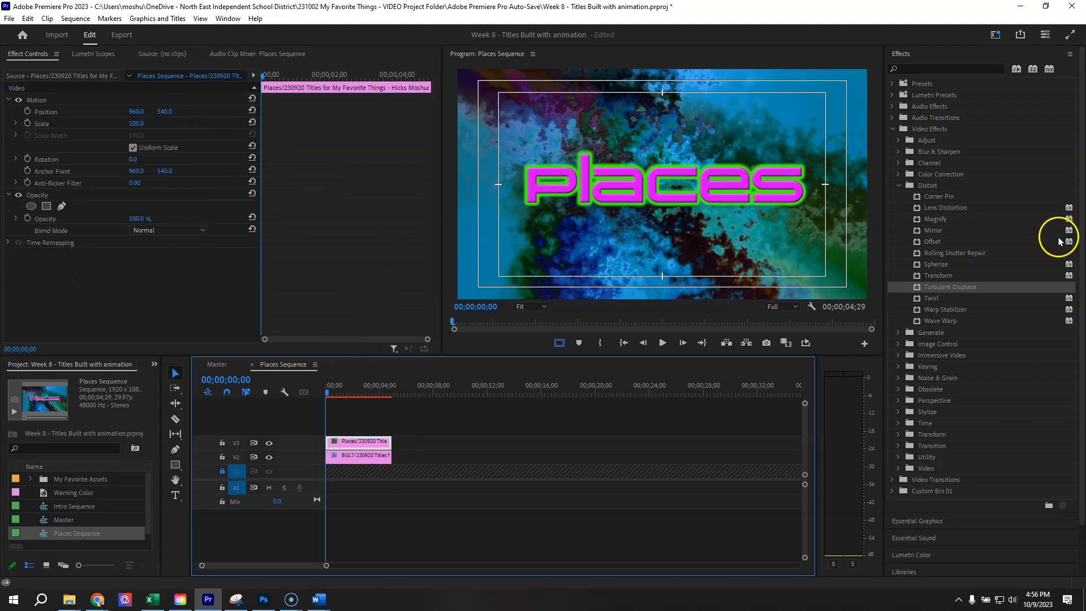
left_click(926, 266)
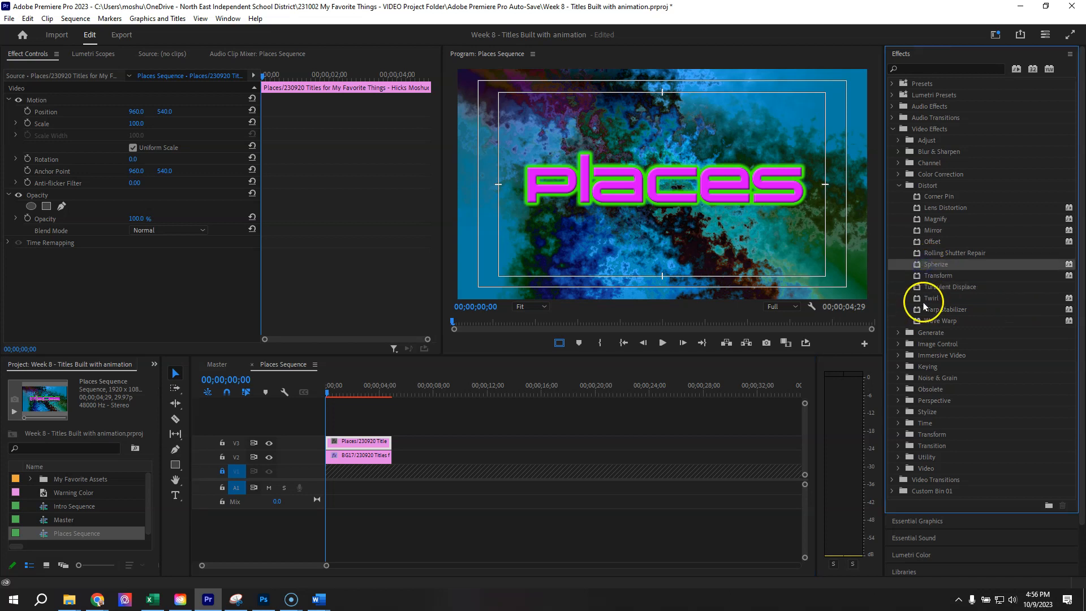
left_click_drag(928, 264, 434, 376)
left_click_drag(371, 443, 368, 444)
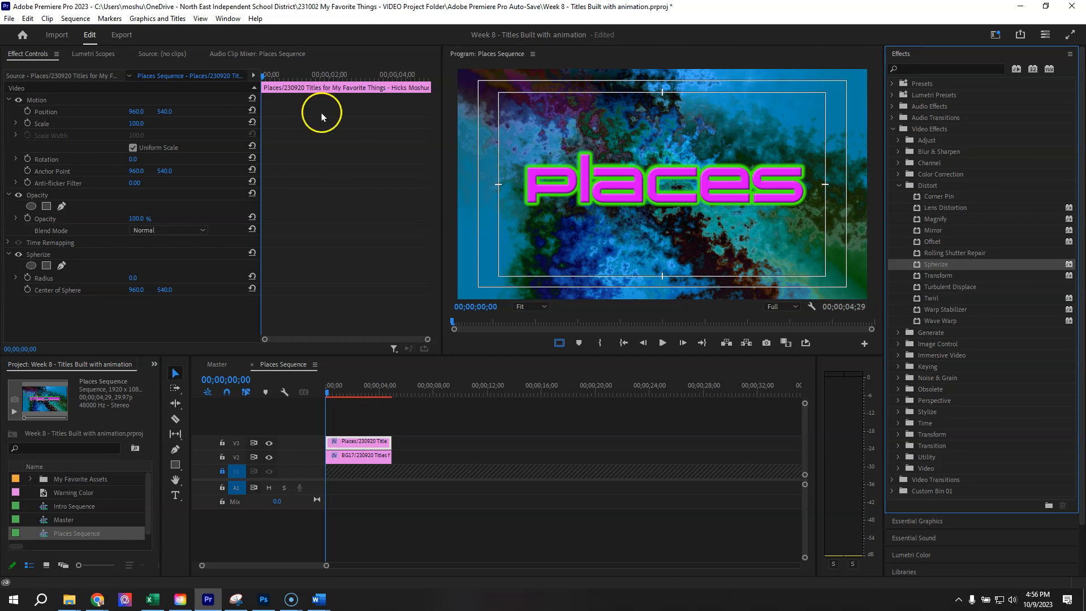
- Try a Spherize Radius of 1668 on the Places title and undo it
left_click_drag(322, 75, 196, 91)
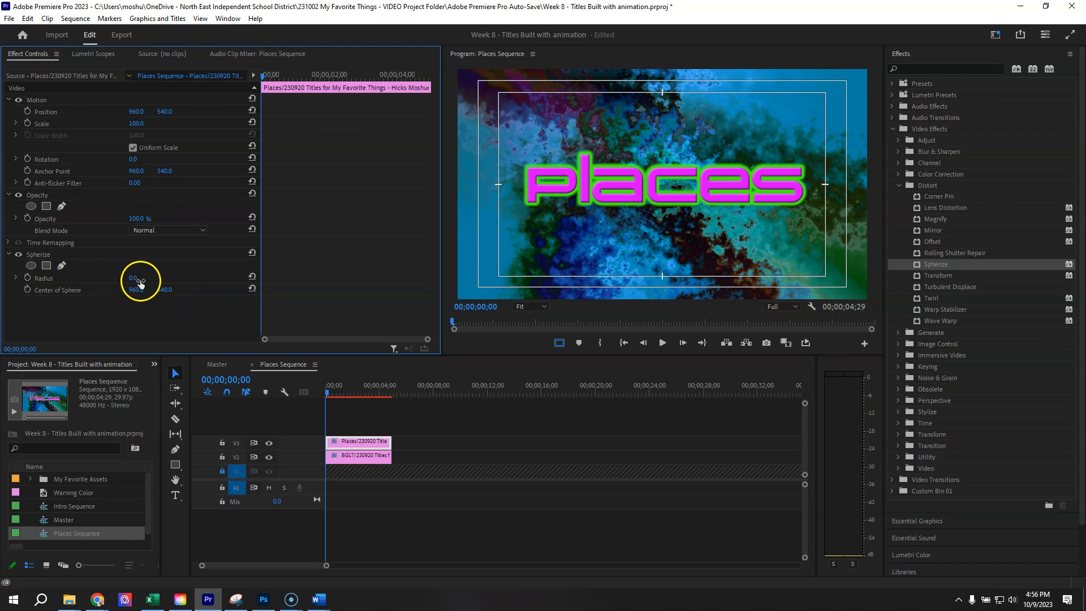
left_click_drag(179, 284, 1080, 428)
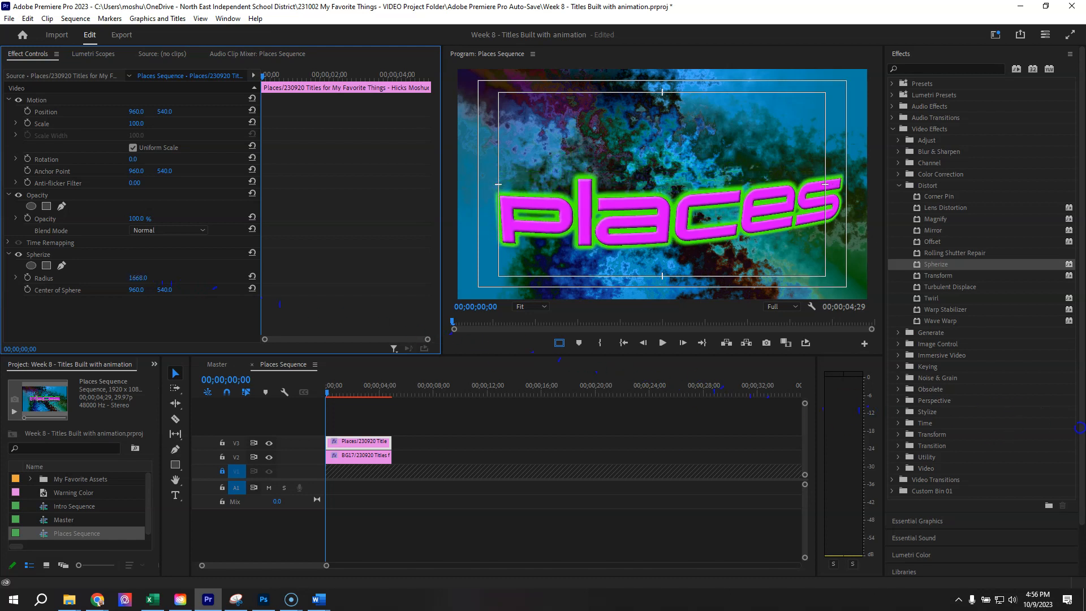
key("ctrl+z")
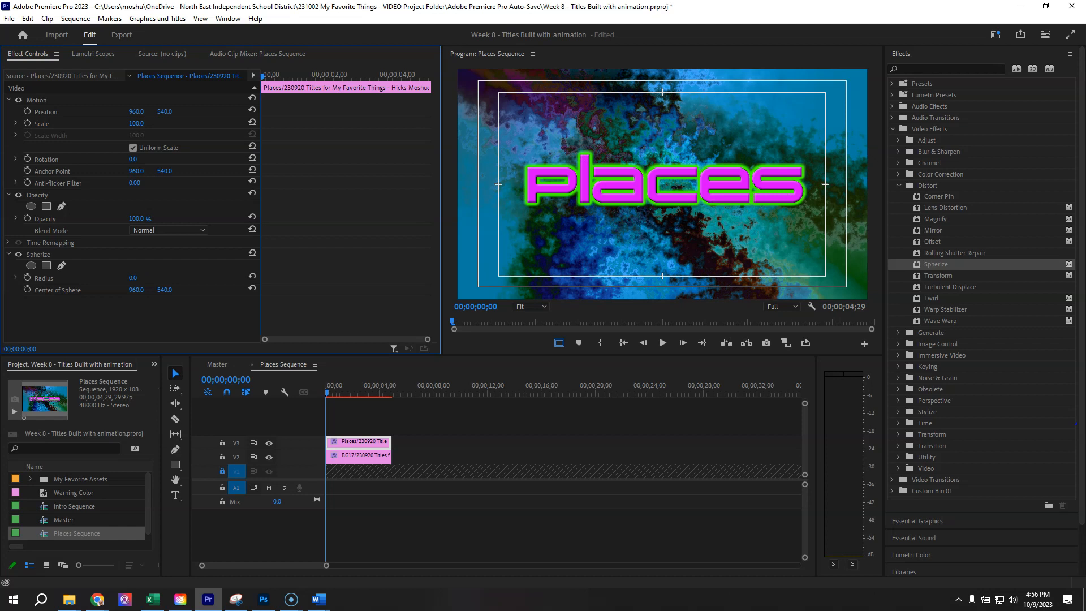
left_click_drag(139, 278, 70, 273)
- Keyframe the Spherize Radius from 936 at the start of the title clip to 0 at 00;00;01;00
left_click_drag(271, 72, 297, 76)
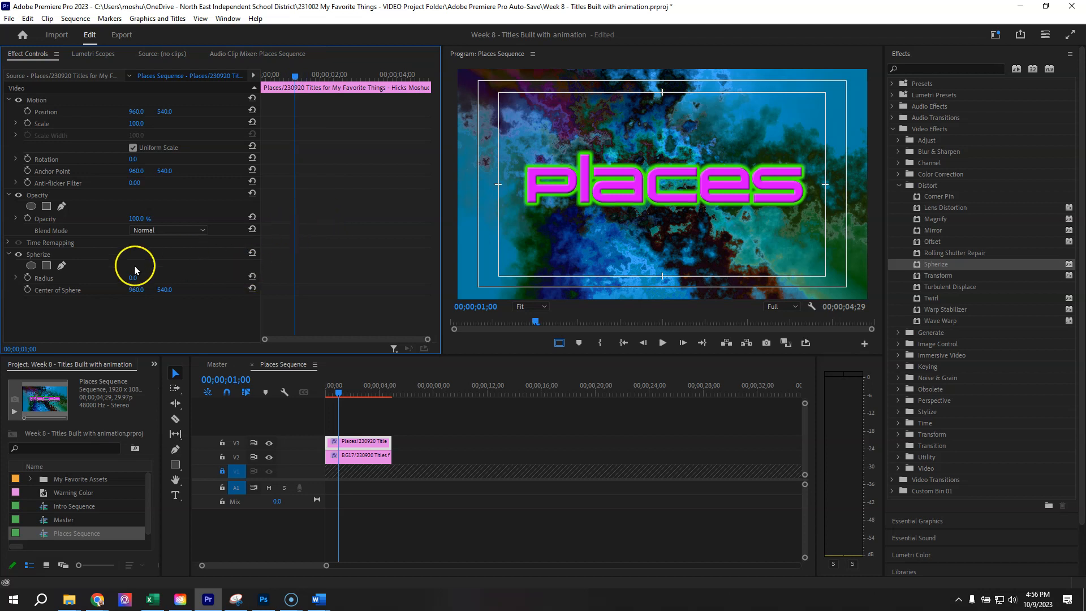
left_click(29, 278)
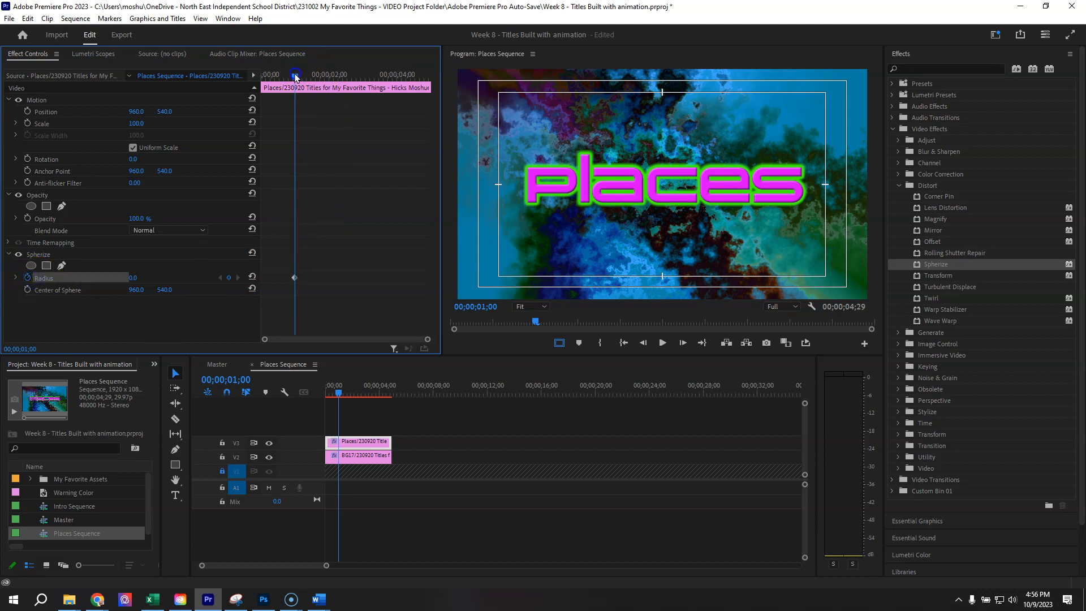
left_click_drag(295, 76, 220, 86)
left_click_drag(132, 277, 712, 345)
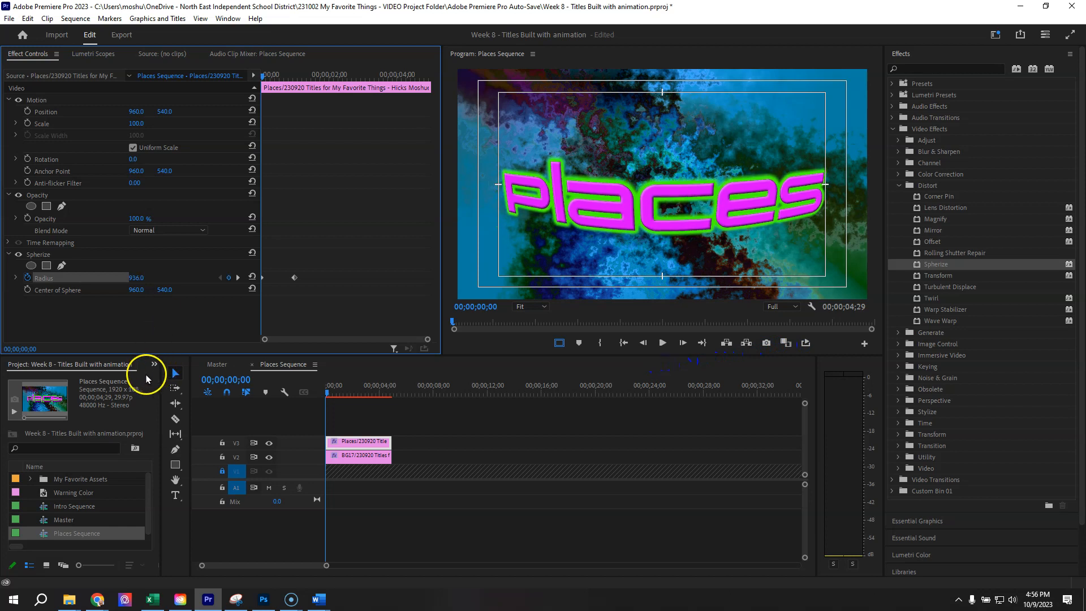
- Play the Places Sequence repeatedly from the start to review the title's Spherize animation
key("space")
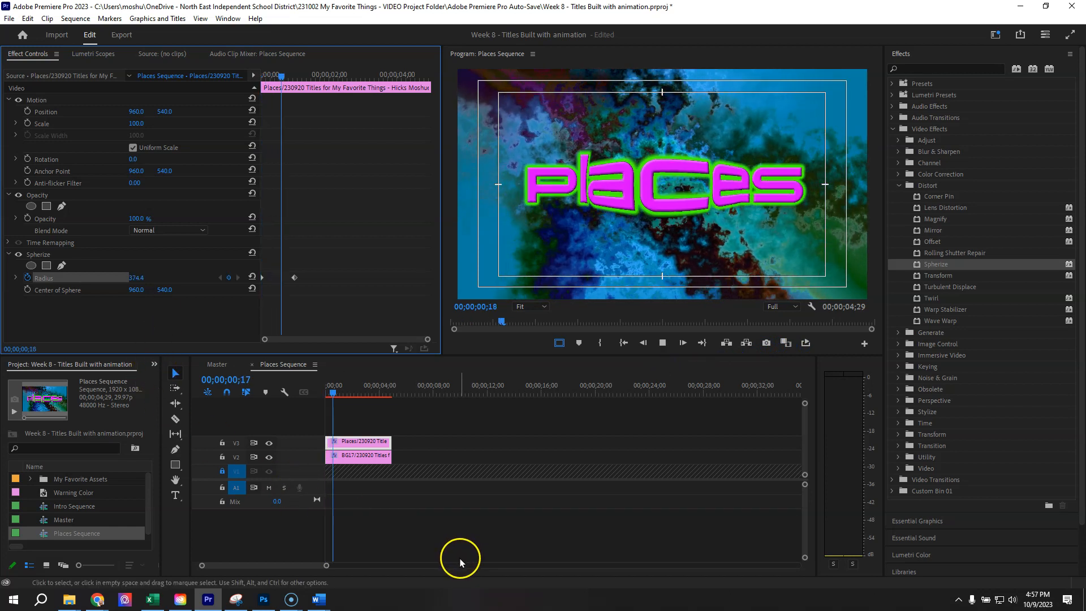
key("space")
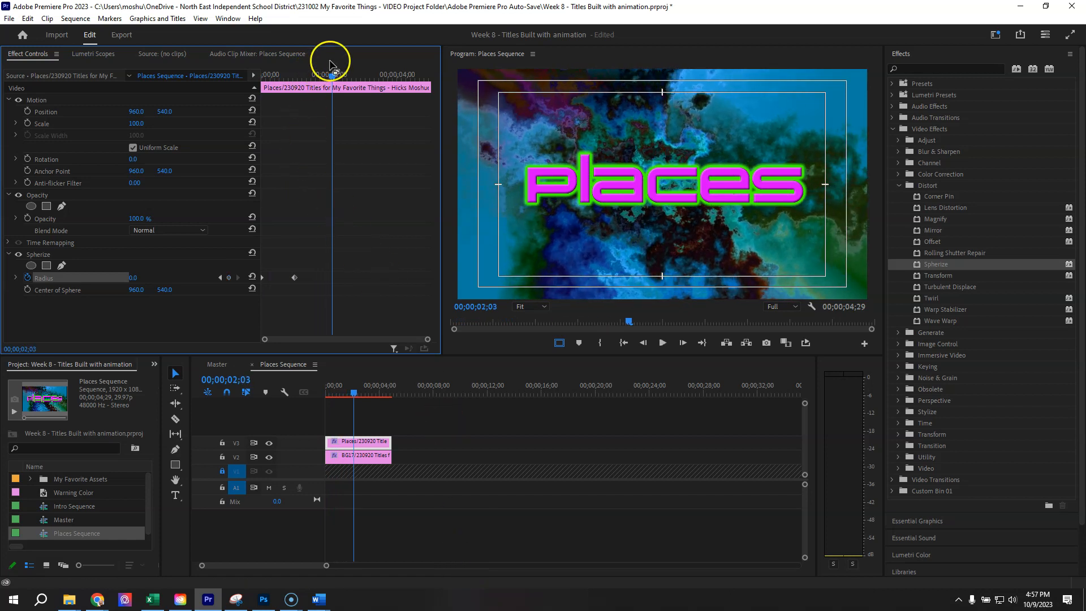
left_click_drag(332, 79, 213, 90)
key("space")
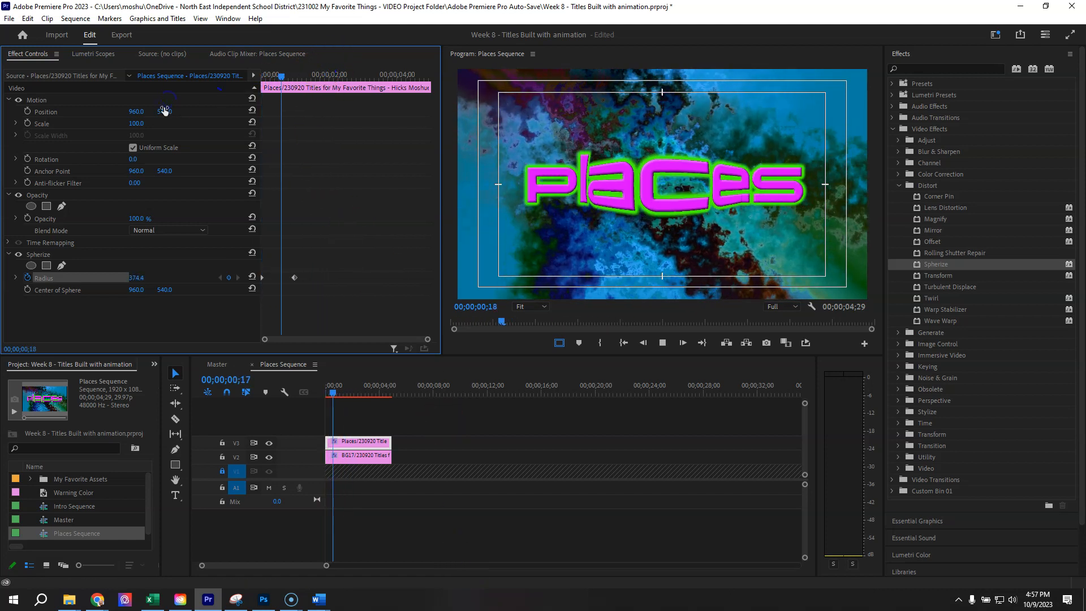
key("space")
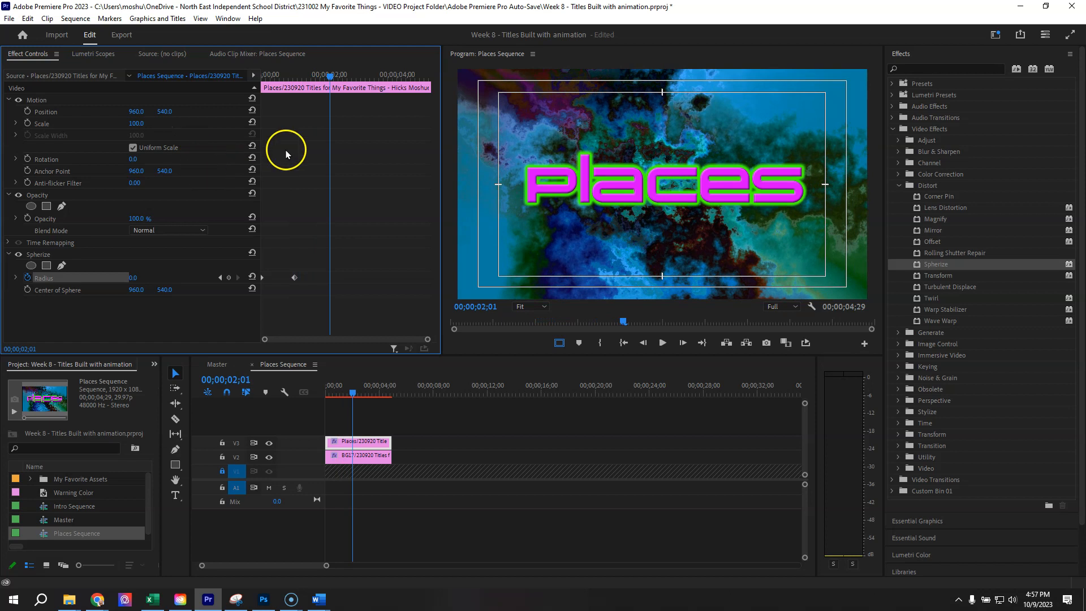
left_click_drag(322, 81, 252, 97)
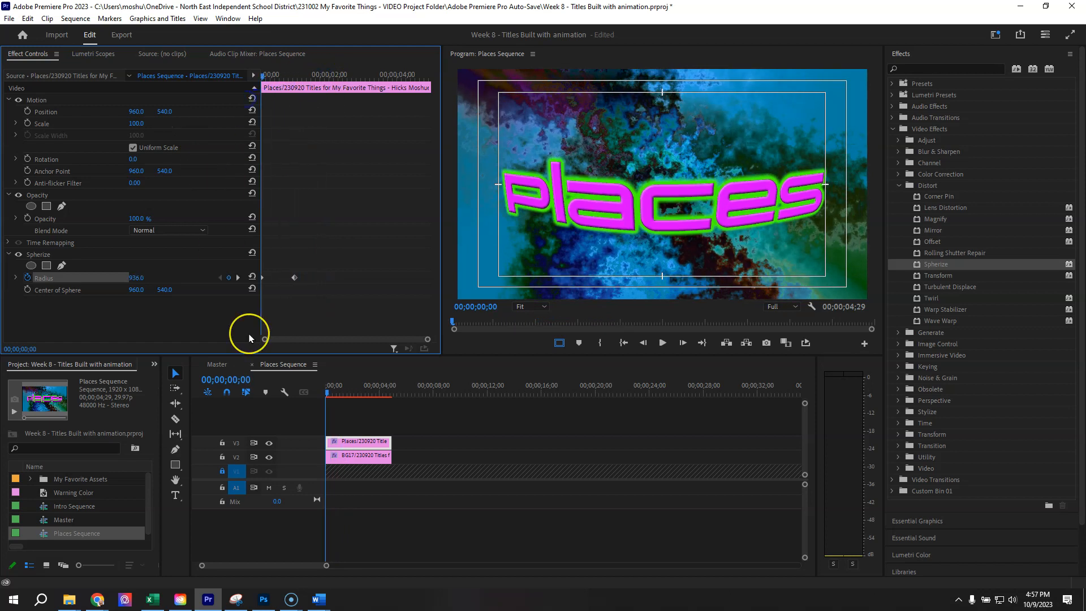
key("space")
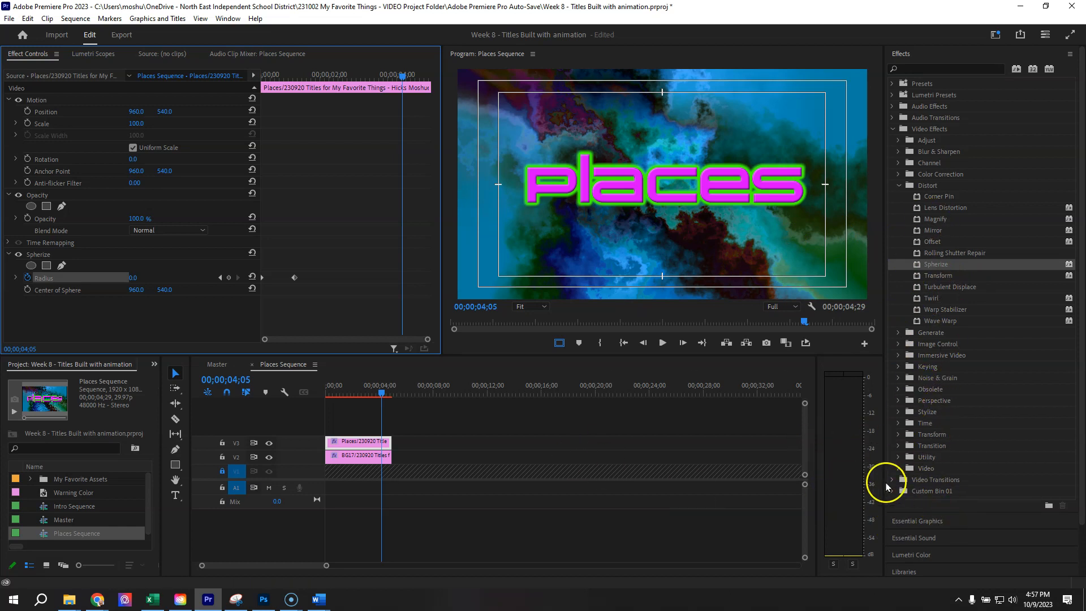
- Apply a Cross Dissolve to the end of the Places title clip and return to the start of the sequence
left_click(890, 481)
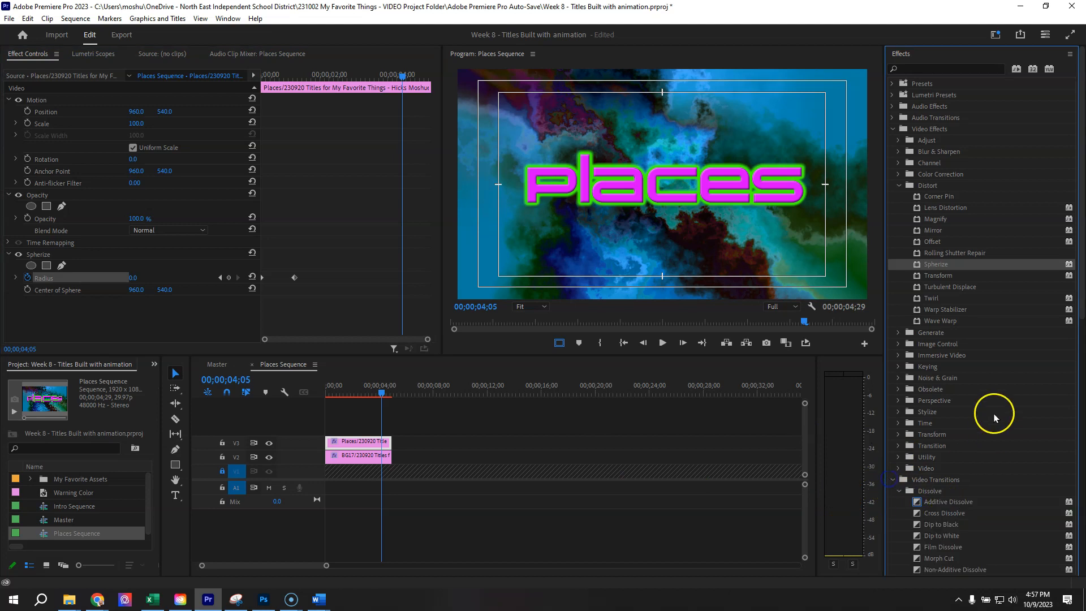
scroll(996, 417, "down", 2)
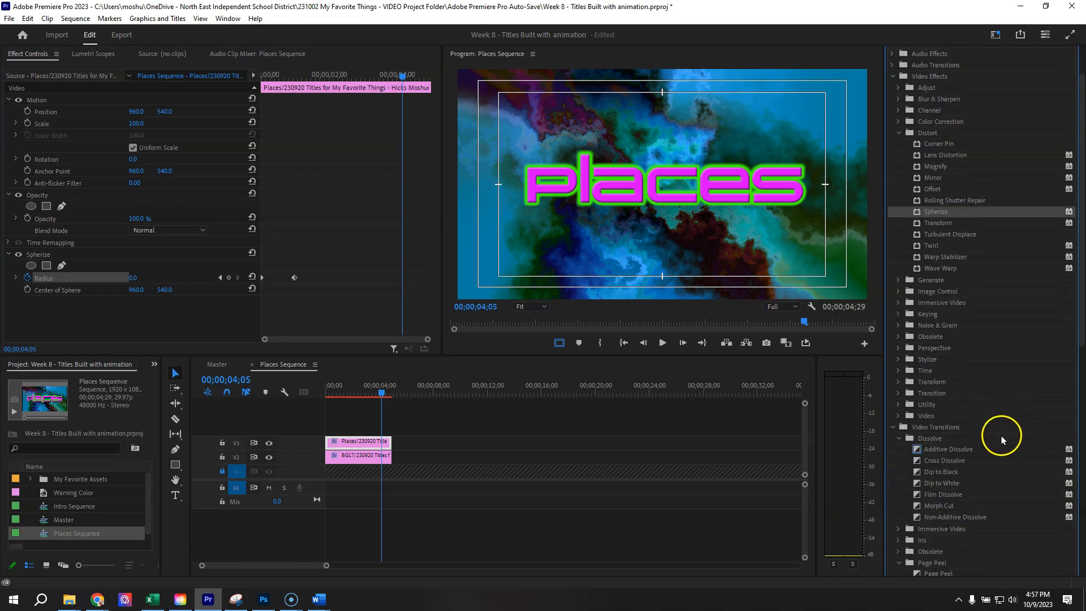
left_click_drag(933, 461, 386, 445)
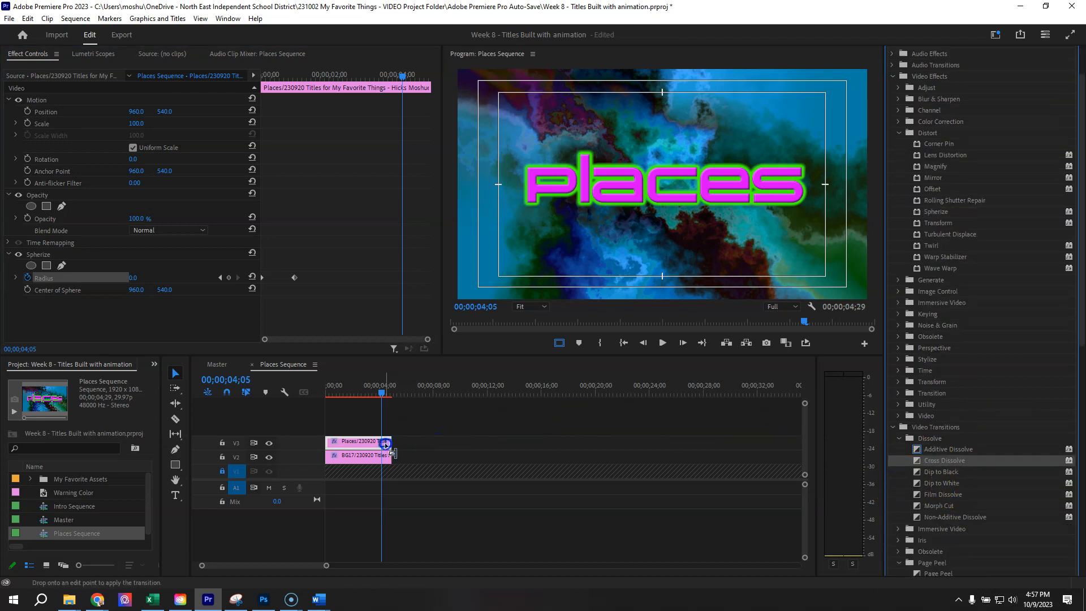
left_click_drag(374, 392, 306, 402)
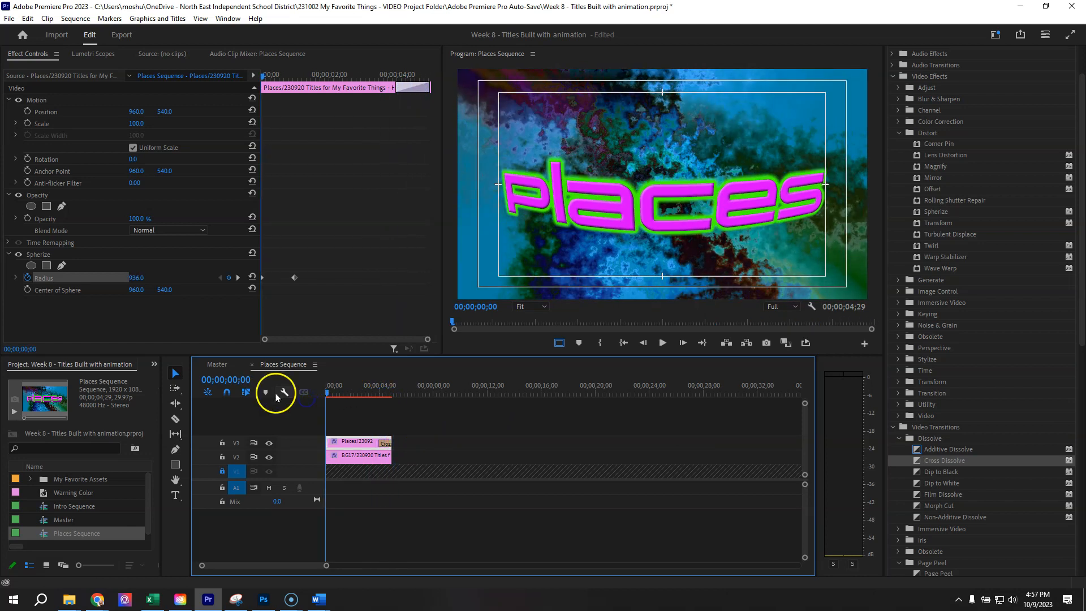
- Switch to the Master sequence and play the transition from the intro into the Places Sequence clip
left_click(218, 364)
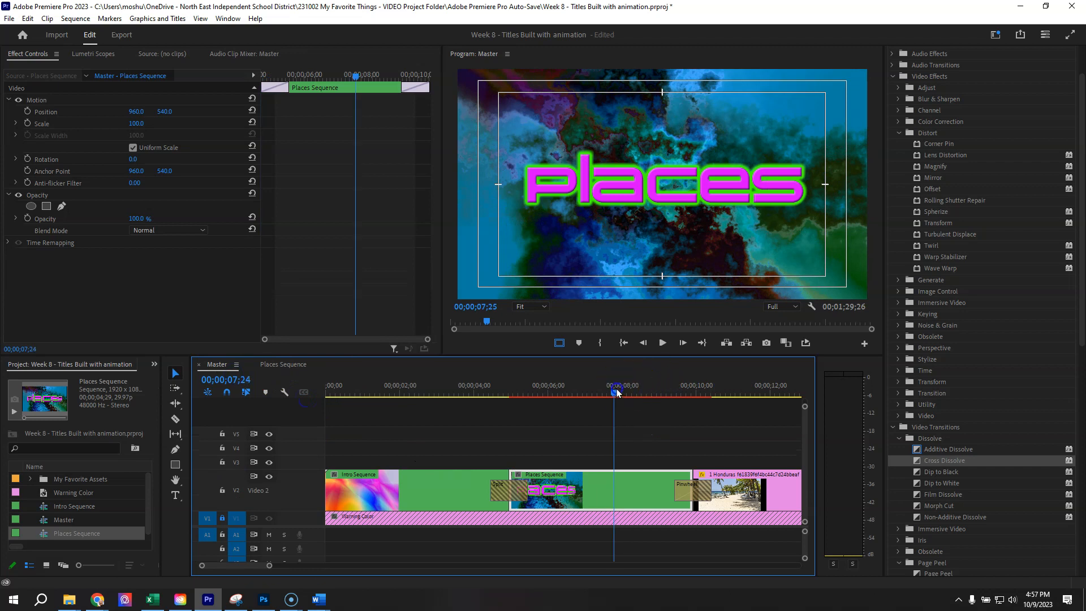
left_click(467, 395)
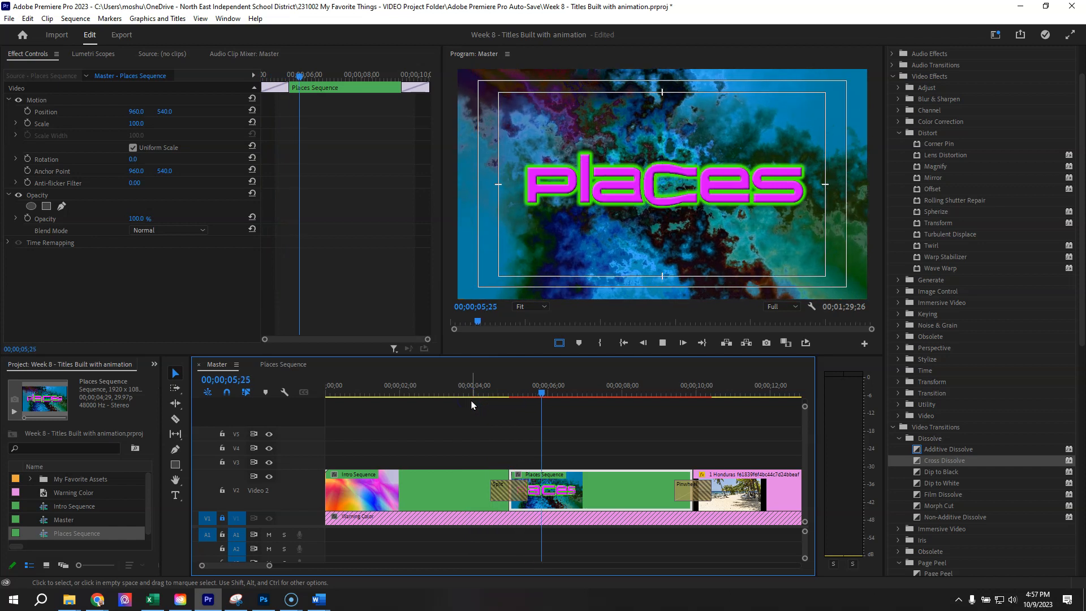
key("space")
left_click_drag(573, 389, 520, 421)
left_click(521, 399)
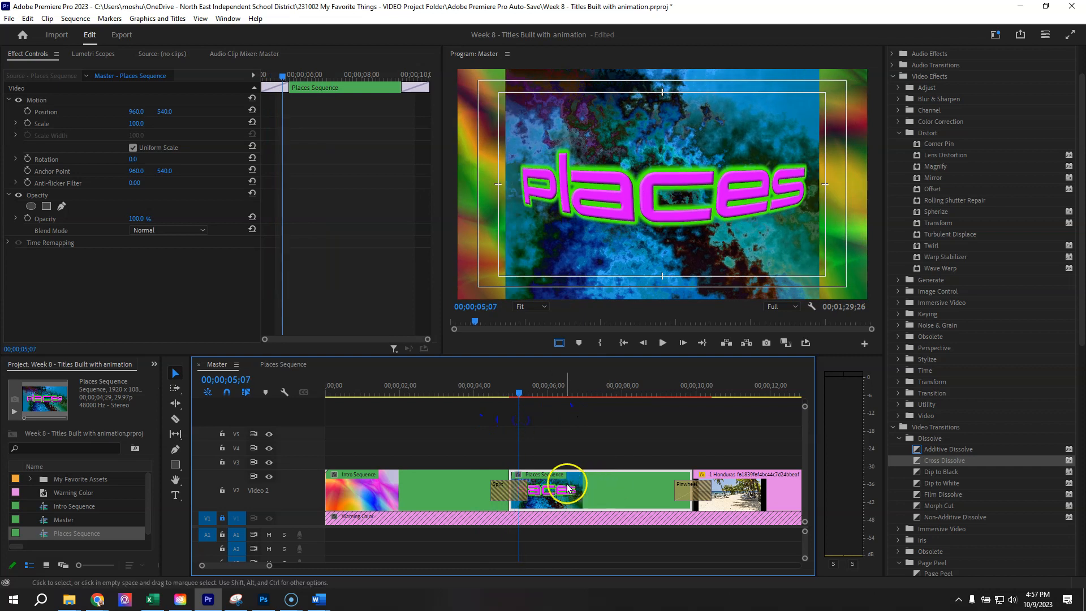
- Open the nested Places Sequence to view its first frame and return to the Master sequence
double_click(606, 480)
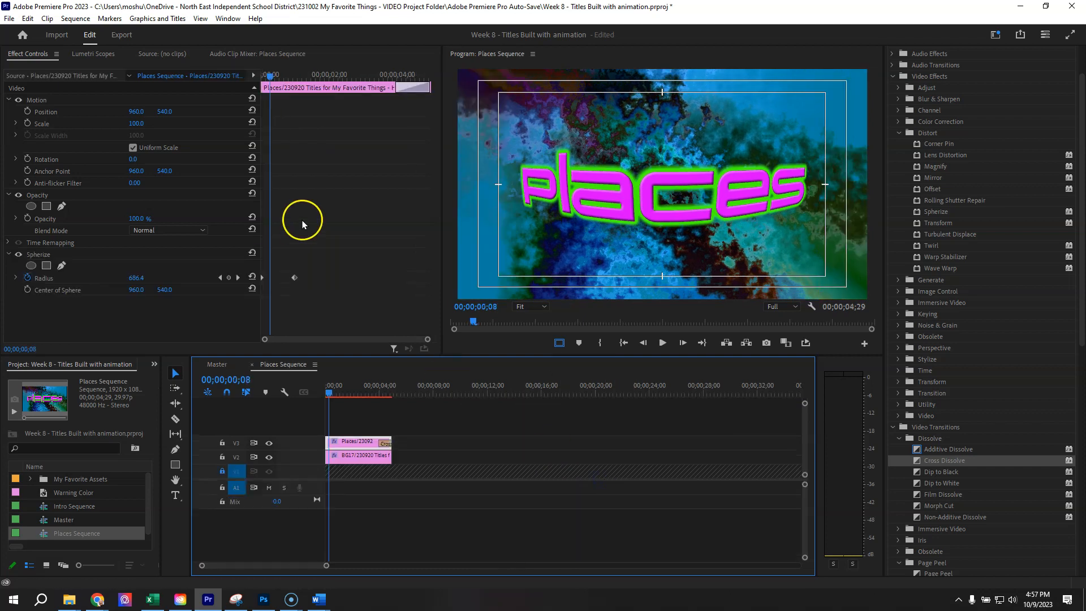
left_click(263, 74)
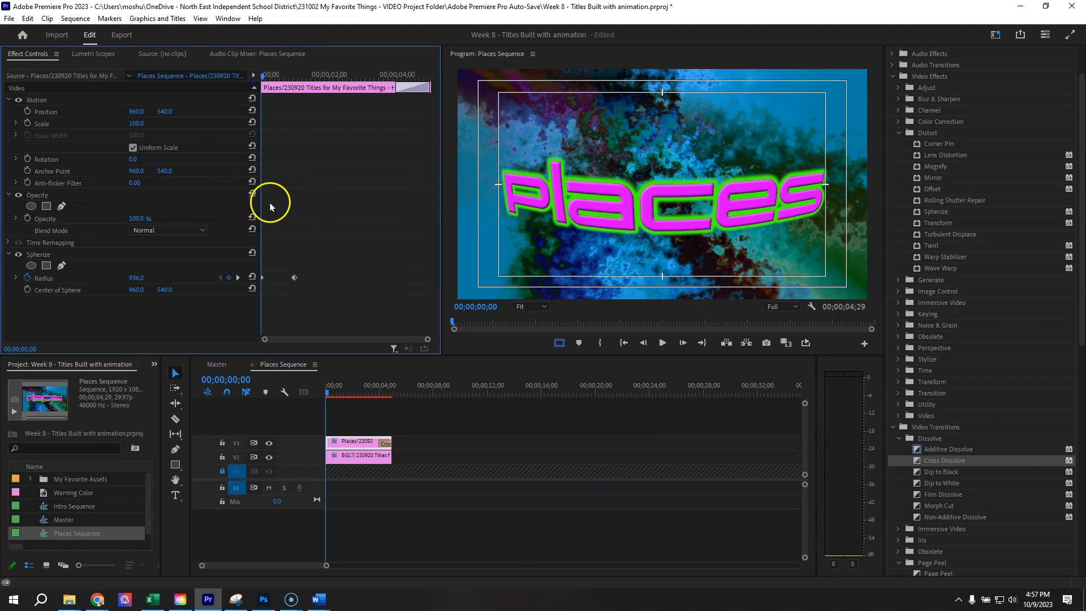
left_click(219, 365)
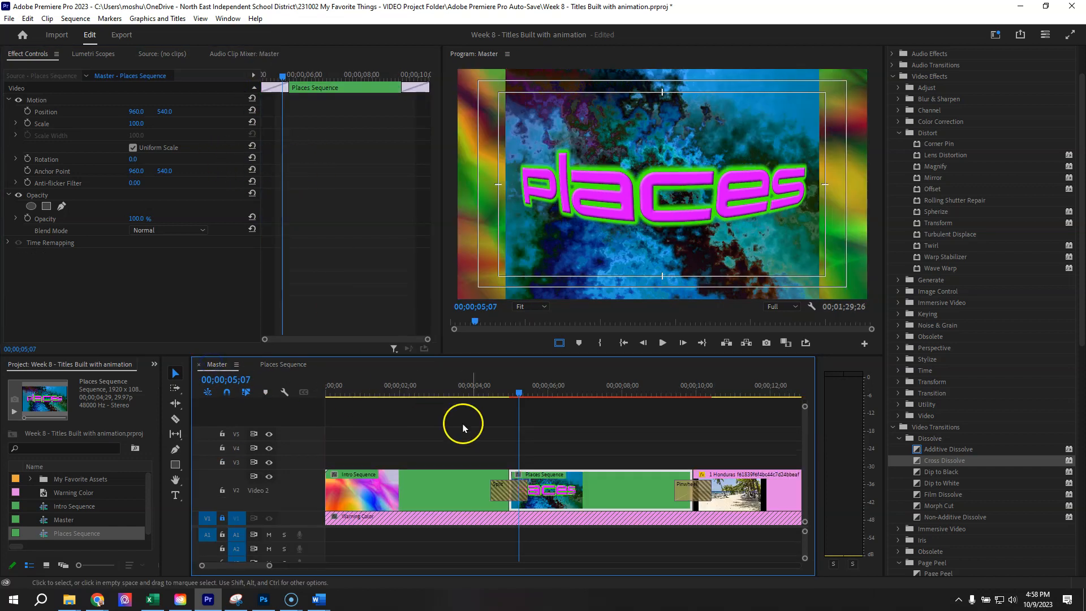
- Try moving the Places Sequence clip onto V3 starting at 00;00;04;13 with a Cross Dissolve at its beginning
left_click_drag(518, 394, 489, 394)
left_click(497, 480)
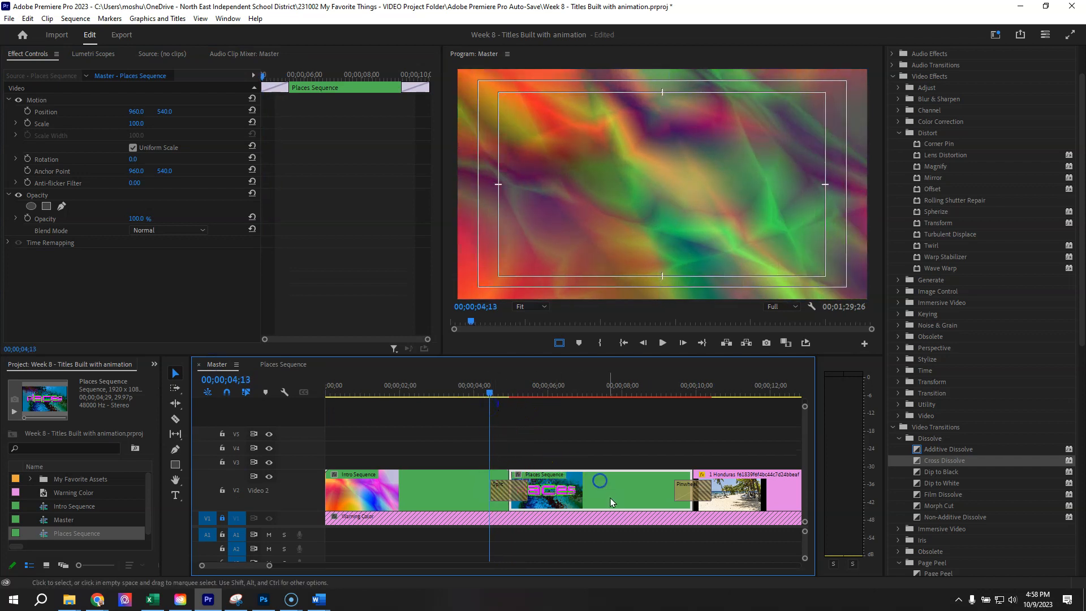
left_click_drag(588, 482, 569, 461)
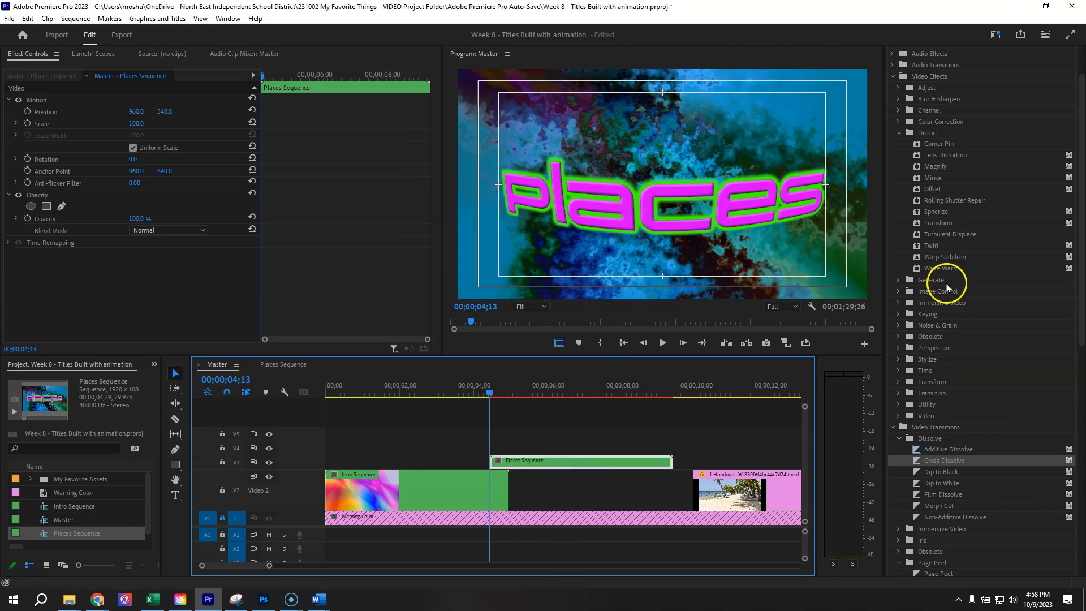
left_click_drag(918, 463, 668, 455)
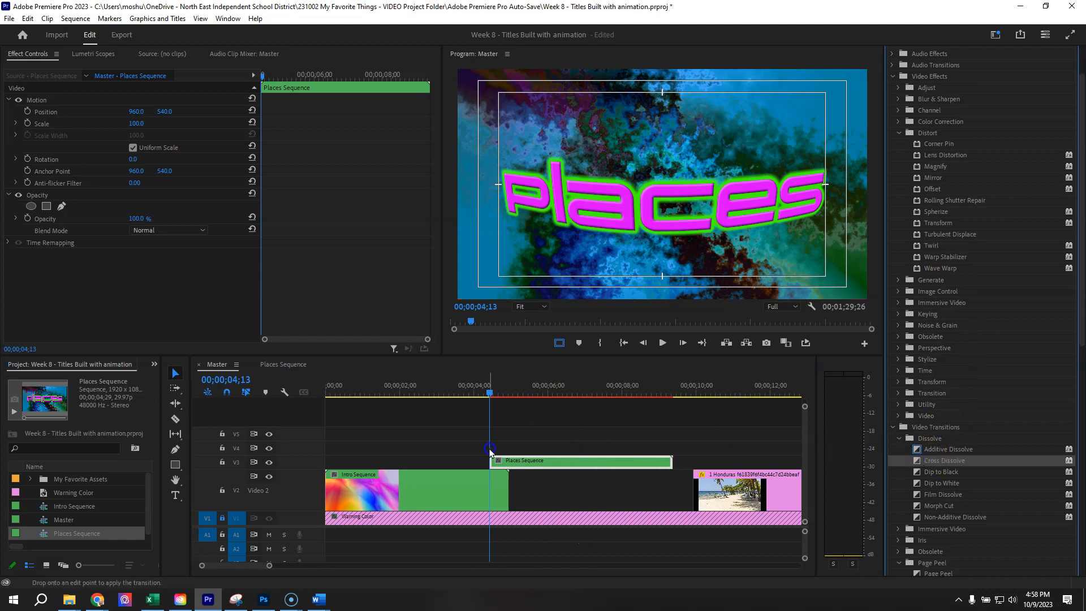
left_click_drag(490, 449, 502, 464)
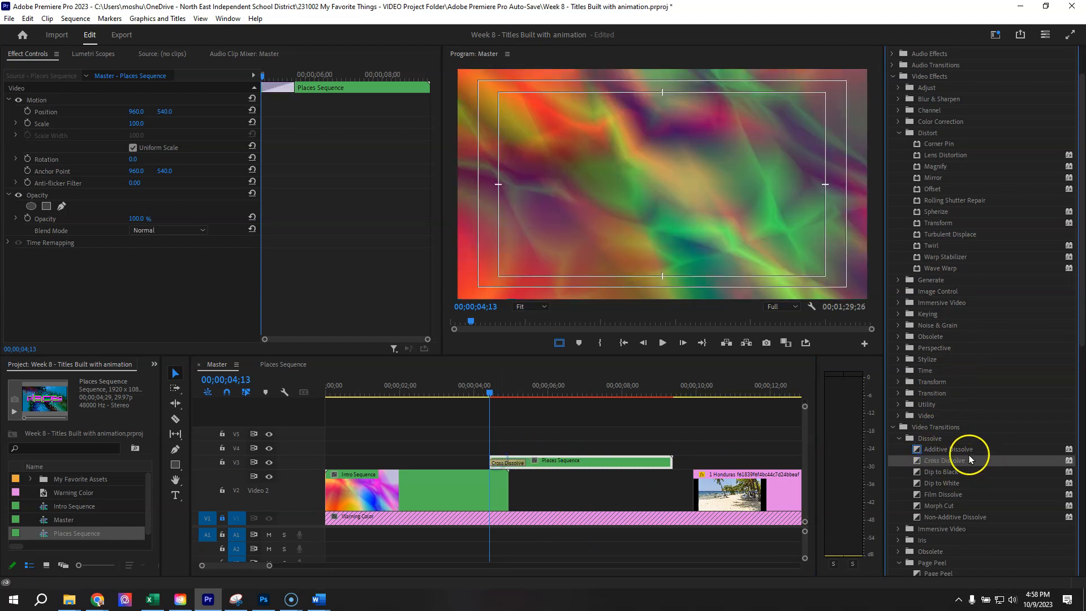
- Shift the Places Sequence clip on V3 slightly earlier over the intro and play the overlap from 00;00;03;17
left_click_drag(633, 459, 630, 461)
left_click_drag(487, 388, 453, 388)
left_click_drag(567, 461, 542, 459)
mouse_move(454, 393)
left_mouse_down()
mouse_move(519, 401)
mouse_move(457, 399)
left_mouse_up()
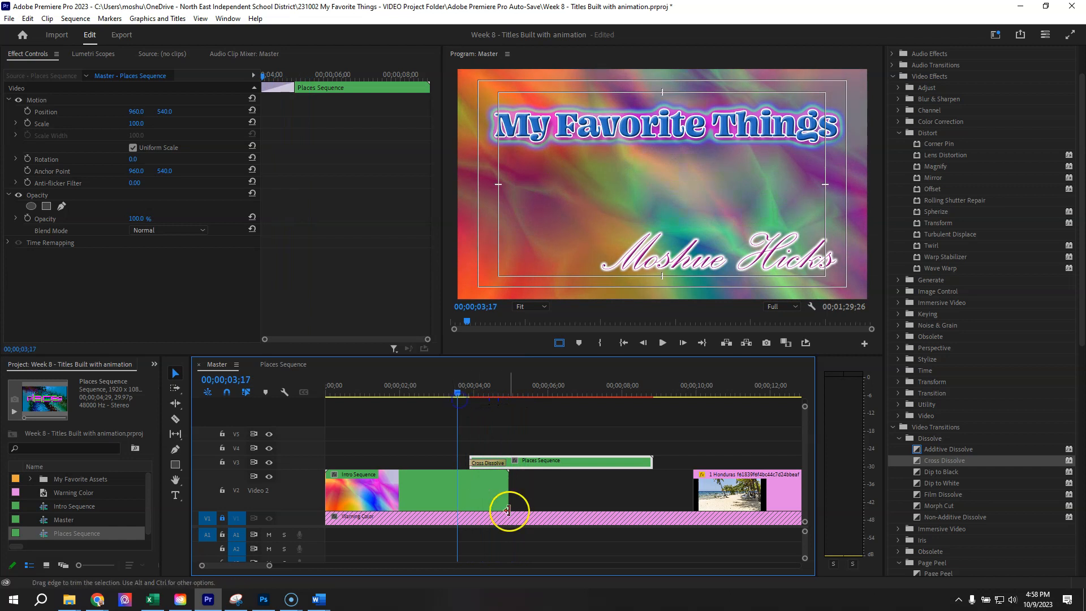
key("space")
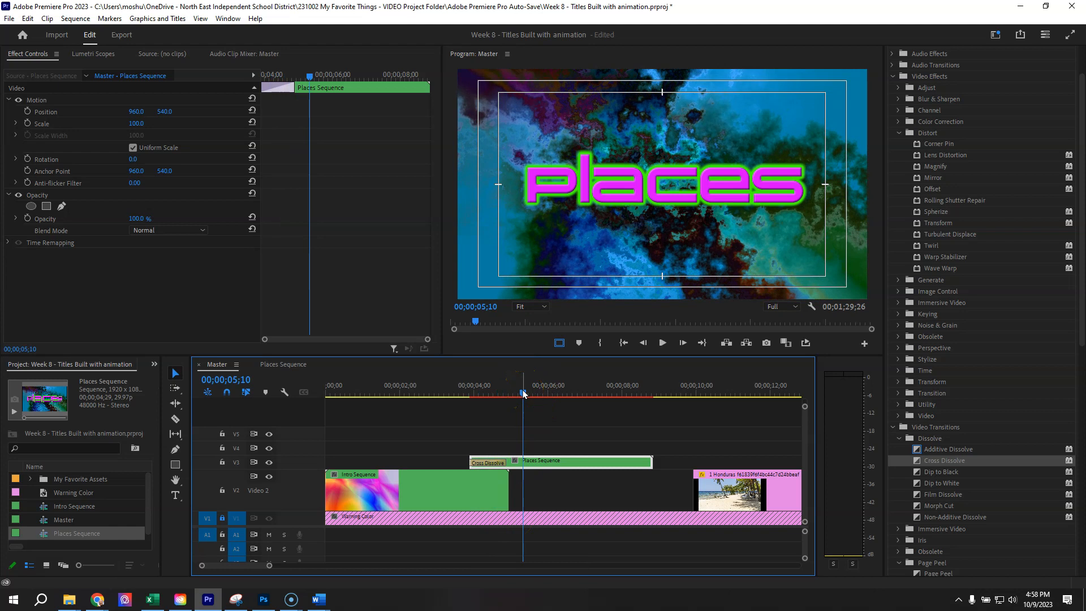
- Undo the Places Sequence clip's moves and Cross Dissolve in the Master sequence, and place the playhead at 00;00;04;29
key("ctrl+z")
key("ctrl+z")
key("ctrl+z")
key("ctrl+z")
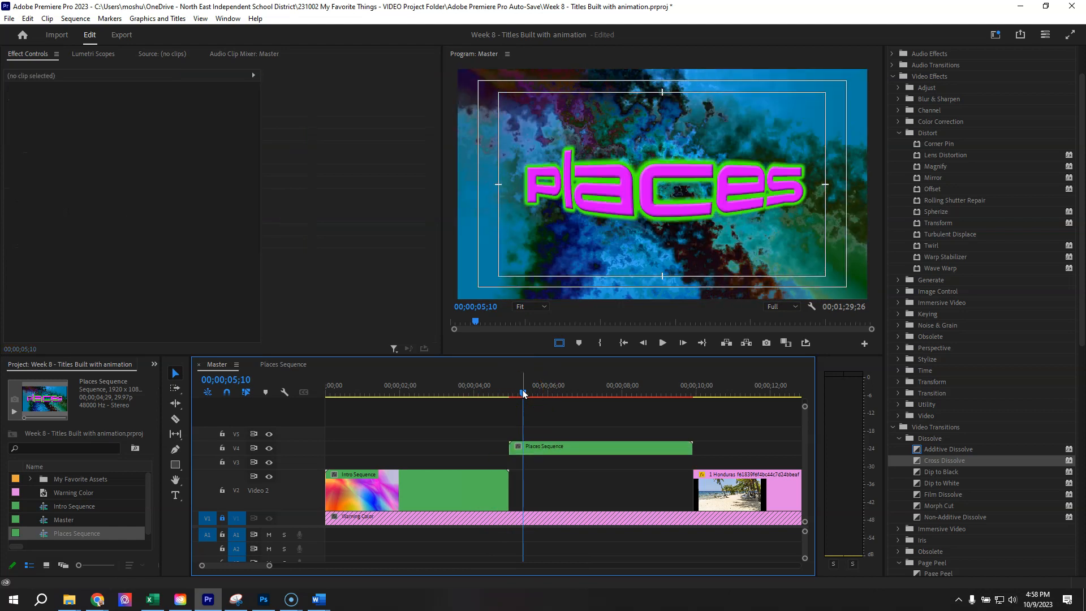
left_click_drag(553, 389, 509, 406)
left_click(564, 496)
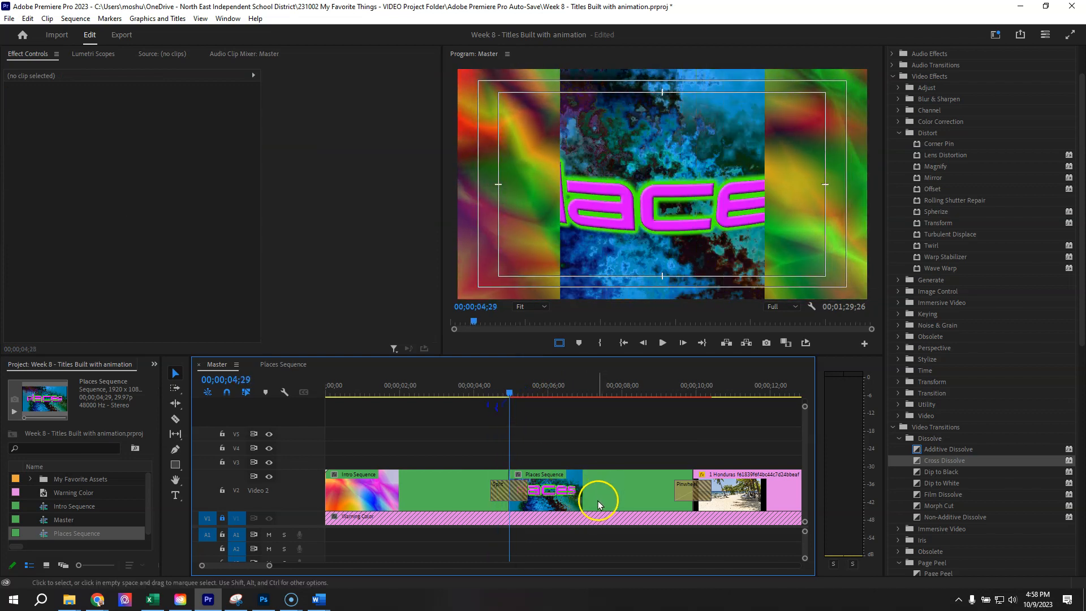